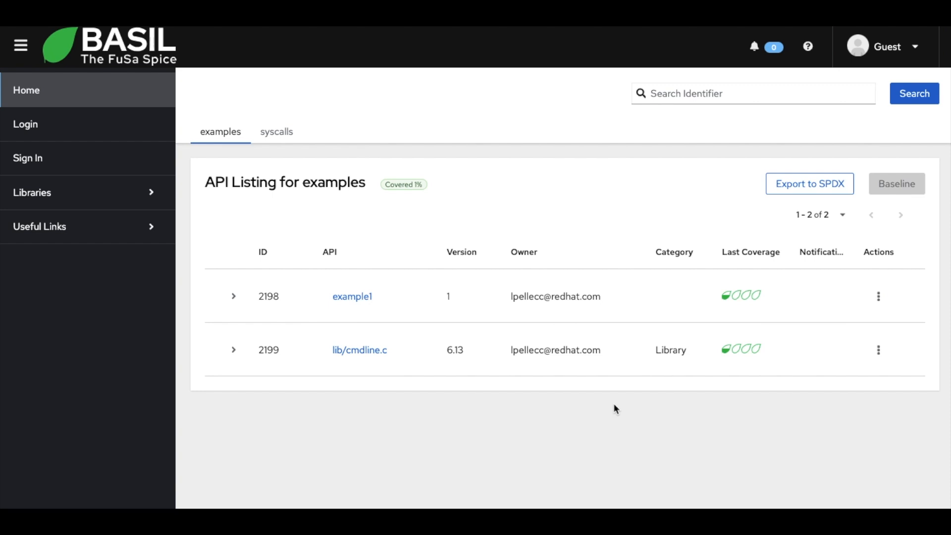
# Log in with the username admin and the account password.
pyautogui.click(894, 49)
pyautogui.click(870, 86)
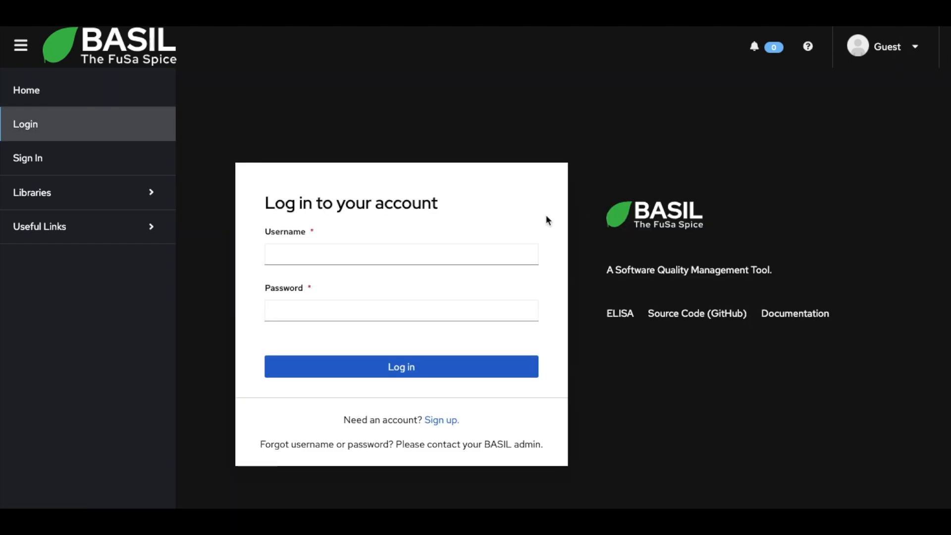
pyautogui.click(512, 251)
pyautogui.write('admin')
pyautogui.press('Tab')
pyautogui.write('••')
pyautogui.press('BackSpace')
pyautogui.press('BackSpace')
pyautogui.write('••••••')
pyautogui.press('Return')
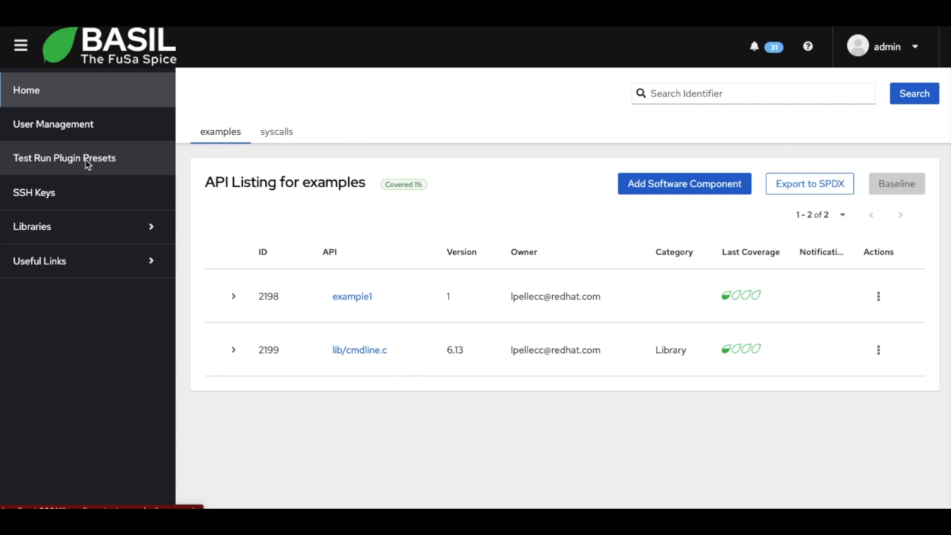
# Open the test run plugin presets and examine the KernelCI entries, including their url and private_token settings.
pyautogui.click(87, 165)
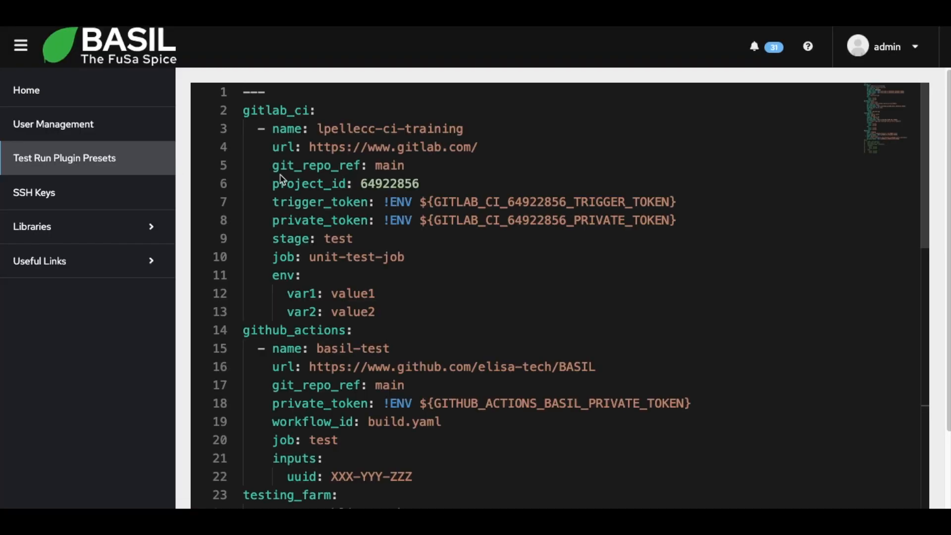
pyautogui.scroll(-8, 335, 196)
pyautogui.doubleClick(266, 271)
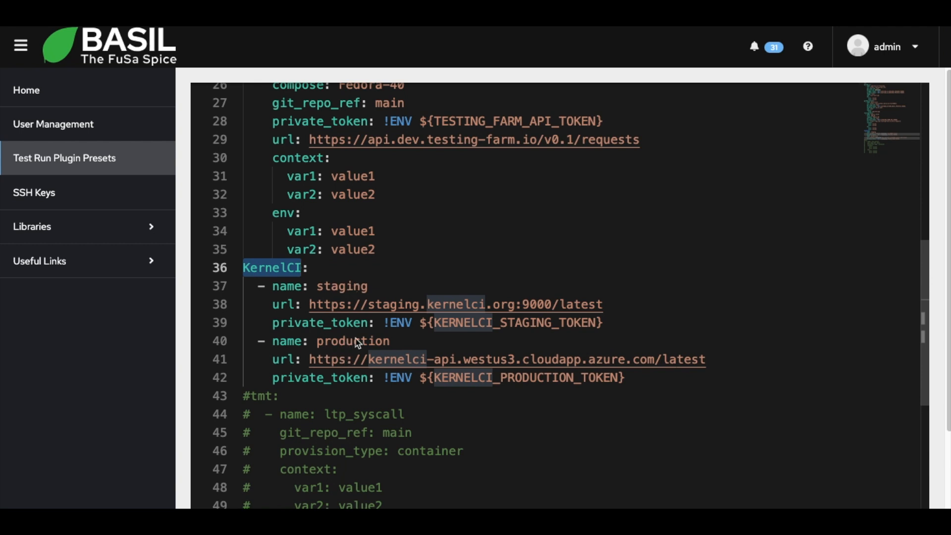
pyautogui.doubleClick(284, 305)
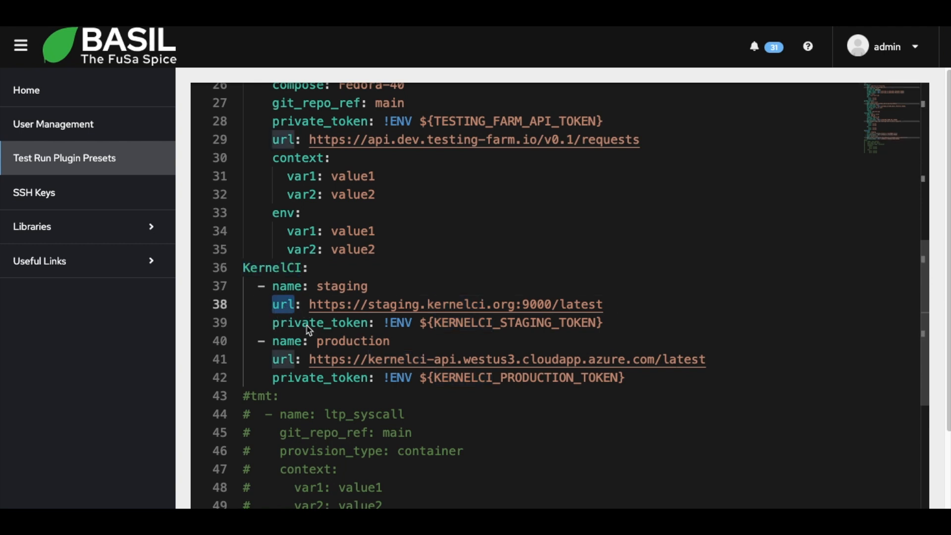
pyautogui.doubleClick(320, 324)
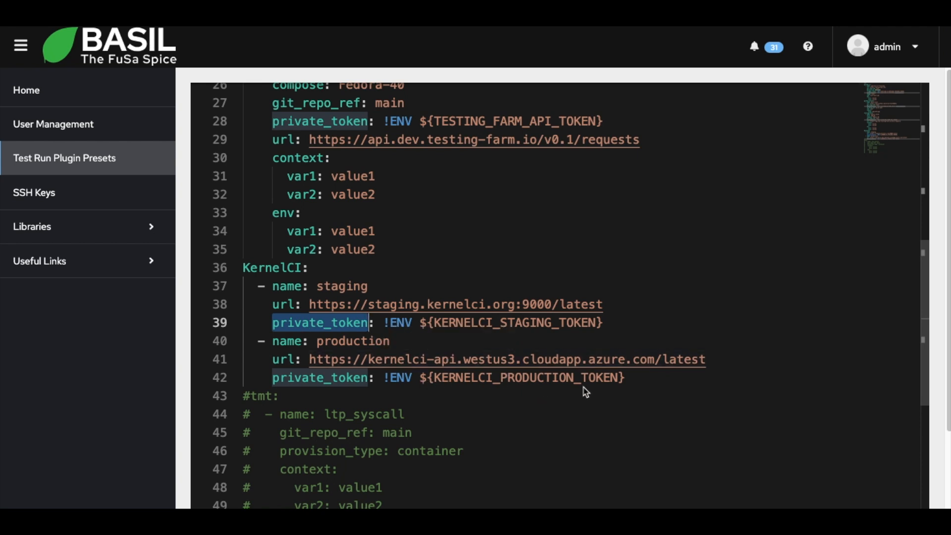
pyautogui.scroll(10, 422, 367)
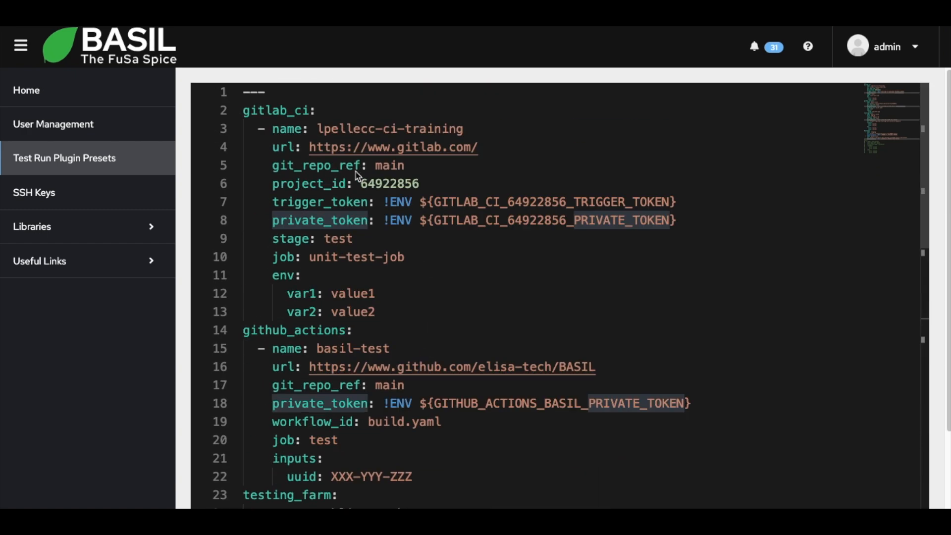
# Log out of the admin account and log in as the regular user, entering that account's e-mail username and password.
pyautogui.click(878, 49)
pyautogui.click(845, 182)
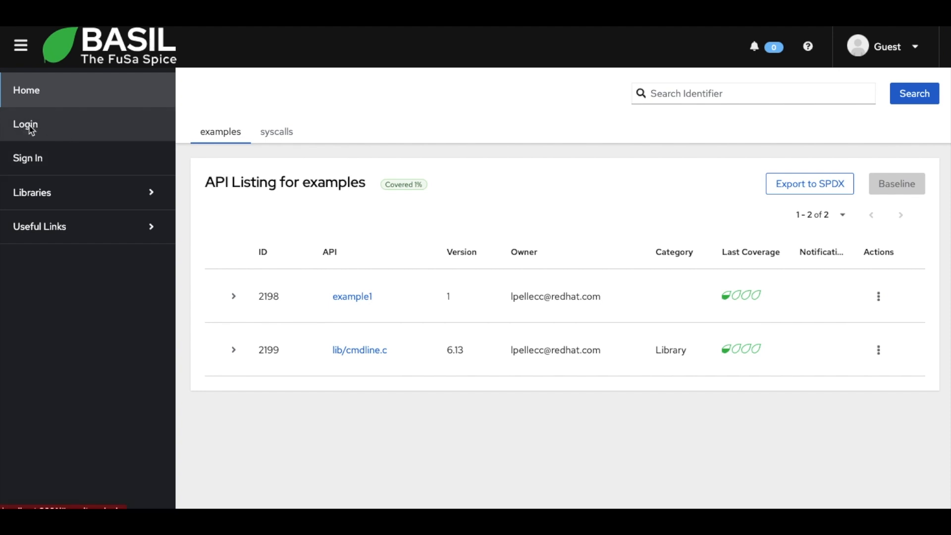
pyautogui.click(53, 129)
pyautogui.click(302, 252)
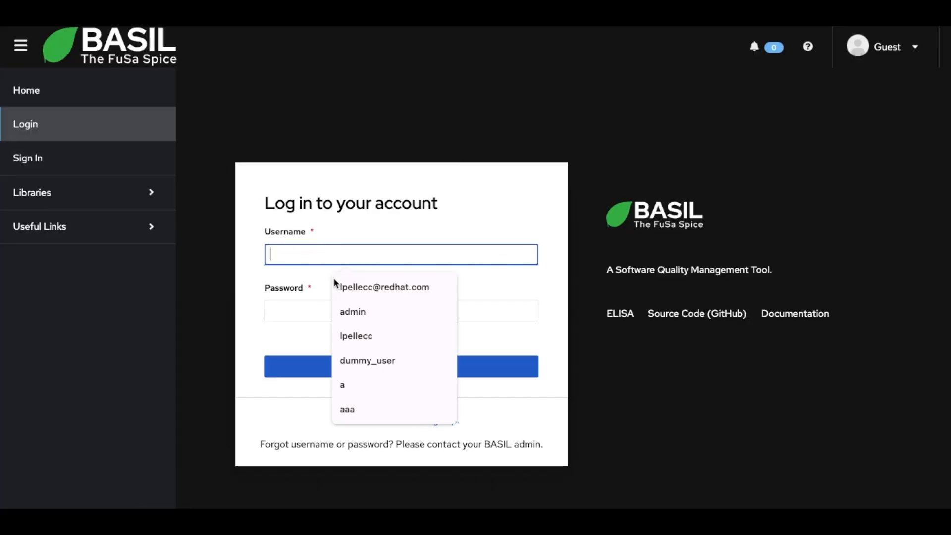
pyautogui.click(334, 284)
pyautogui.click(341, 314)
pyautogui.write('abc')
pyautogui.click(391, 367)
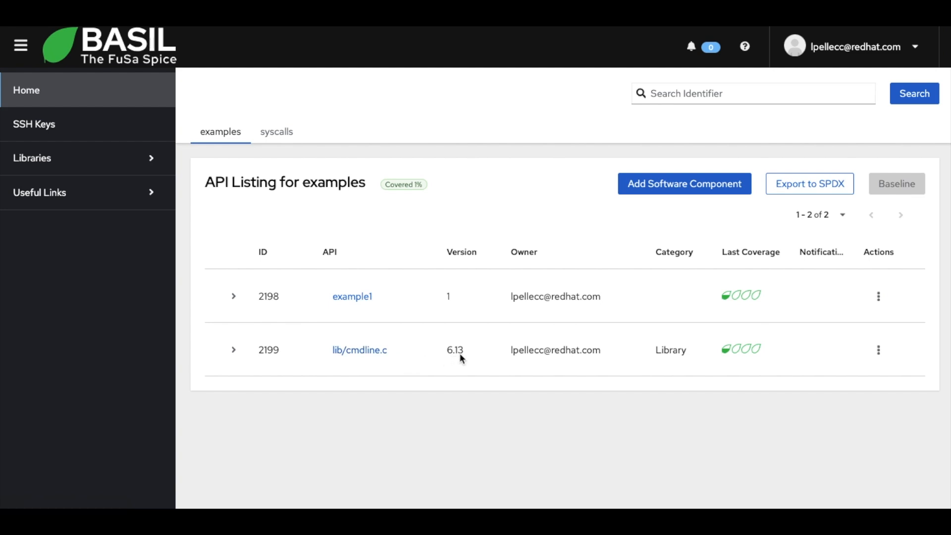
# Expand the lib/cmdline.c entry in the examples library and review its API history and specification URL.
pyautogui.click(234, 349)
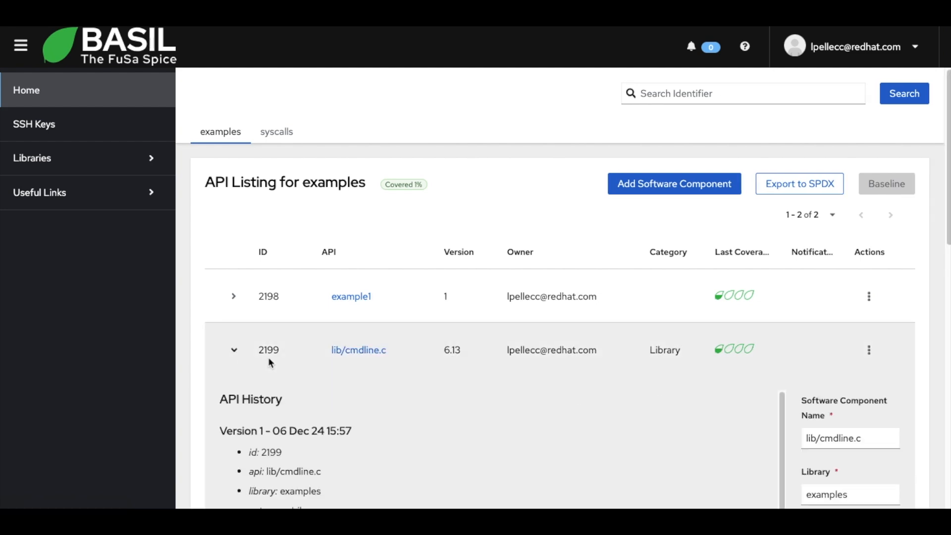
pyautogui.scroll(-3, 393, 368)
pyautogui.scroll(-2, 394, 369)
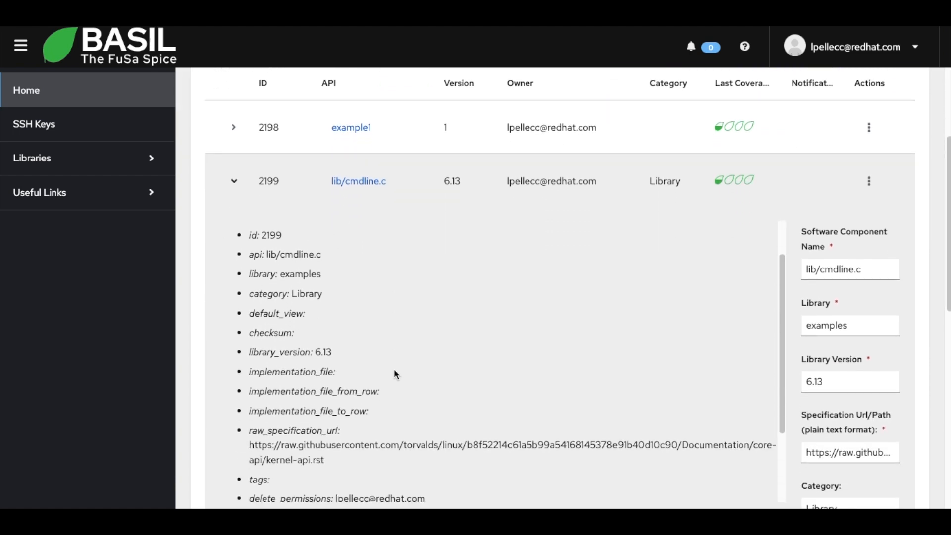
pyautogui.scroll(-1, 394, 371)
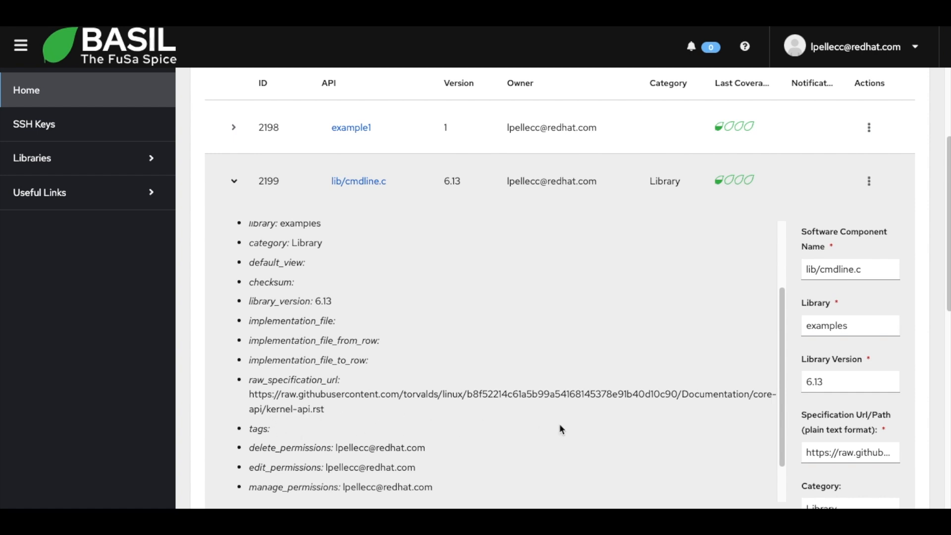
pyautogui.scroll(2, 649, 390)
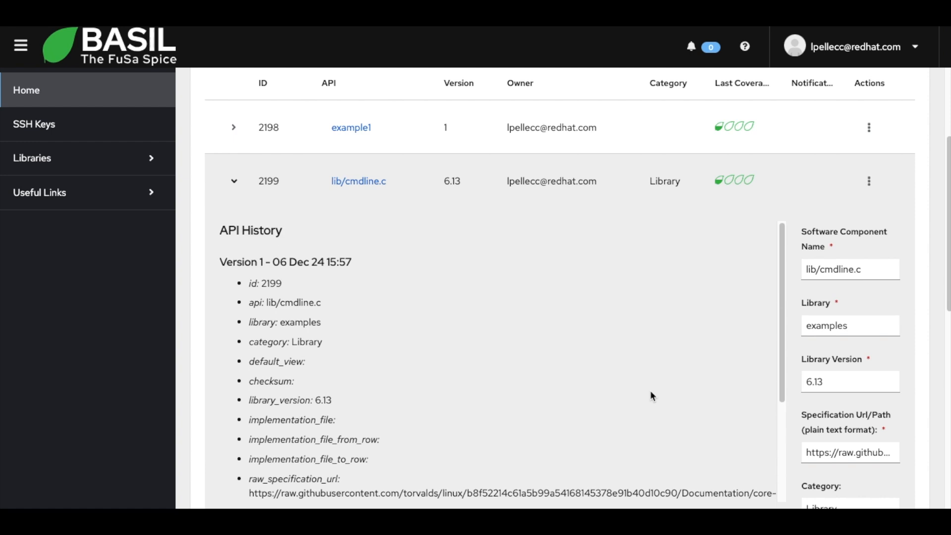
pyautogui.scroll(3, 650, 391)
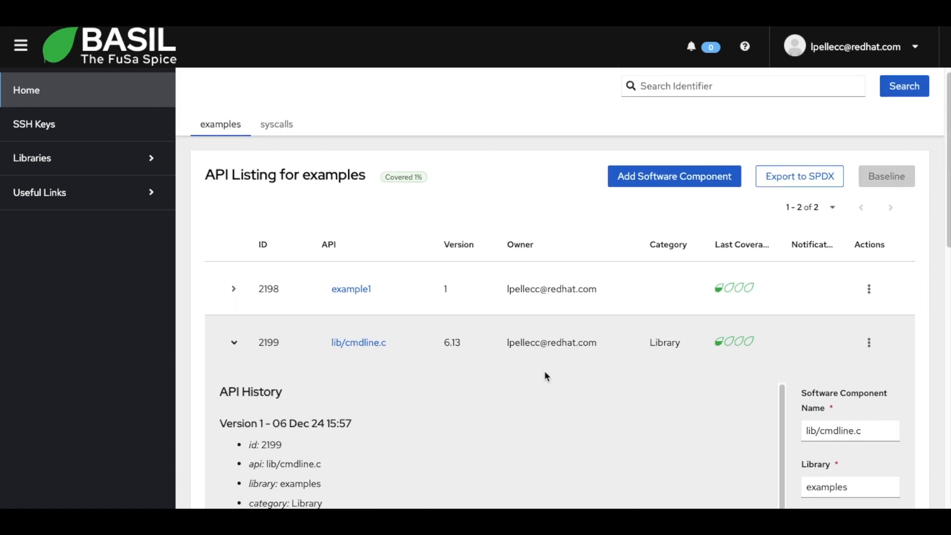
# Open the lib/cmdline.c mapping page and switch its view to Test Cases.
pyautogui.click(364, 342)
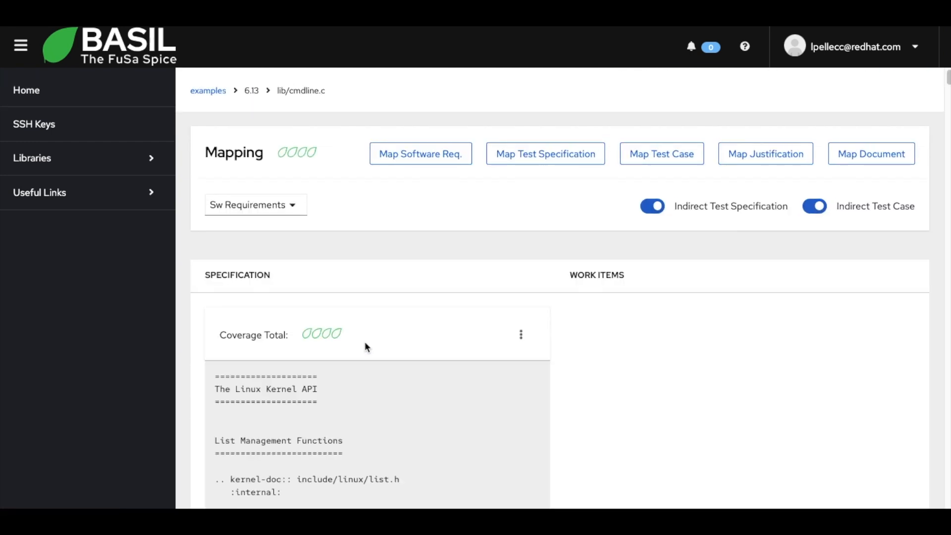
pyautogui.click(286, 204)
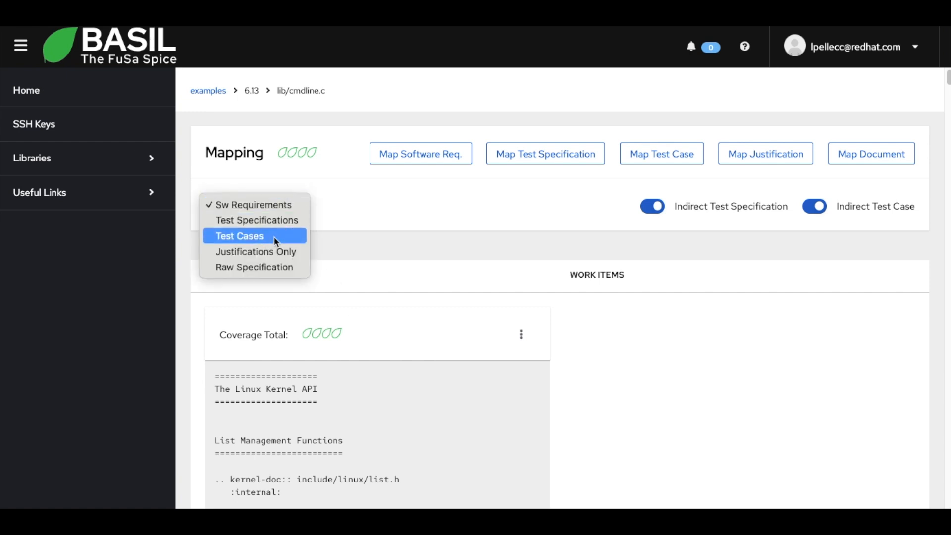
pyautogui.click(273, 236)
# Find the Command-line Parsing section of the specification and examine its lib/cmdline.c kernel-doc reference.
pyautogui.scroll(-3, 429, 260)
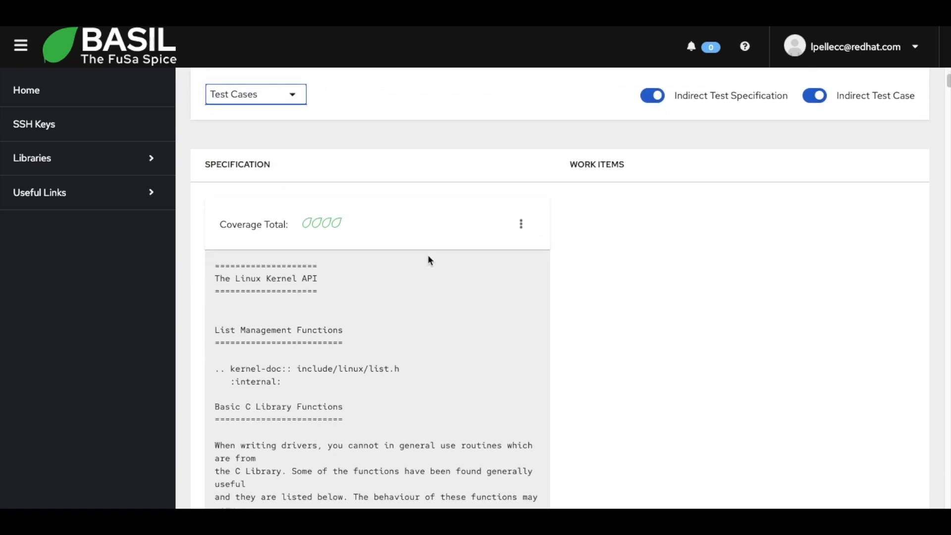
pyautogui.scroll(-1, 361, 251)
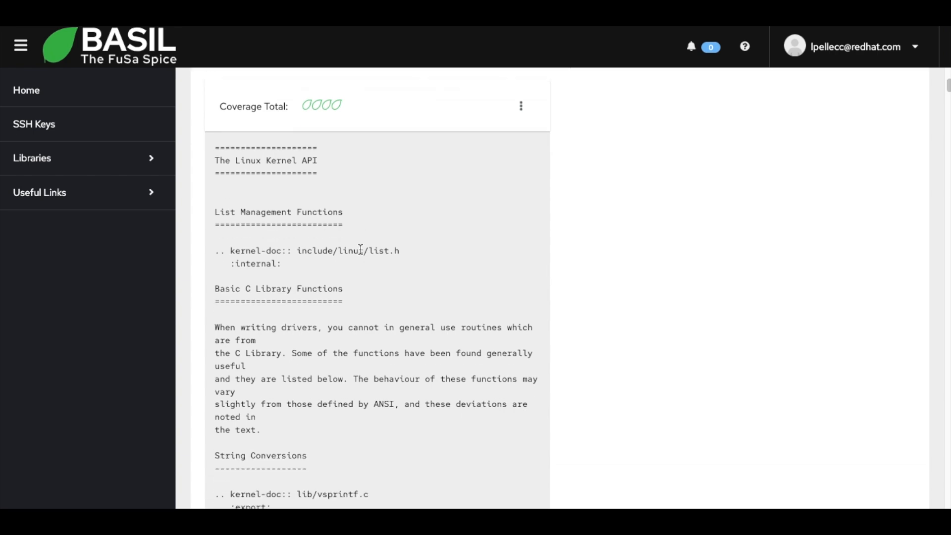
pyautogui.scroll(-15, 403, 398)
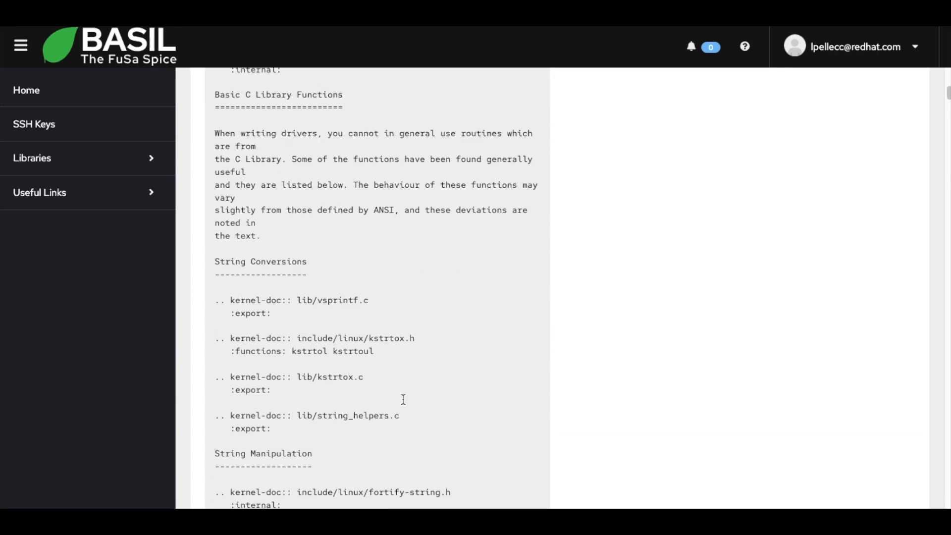
pyautogui.scroll(-6, 403, 404)
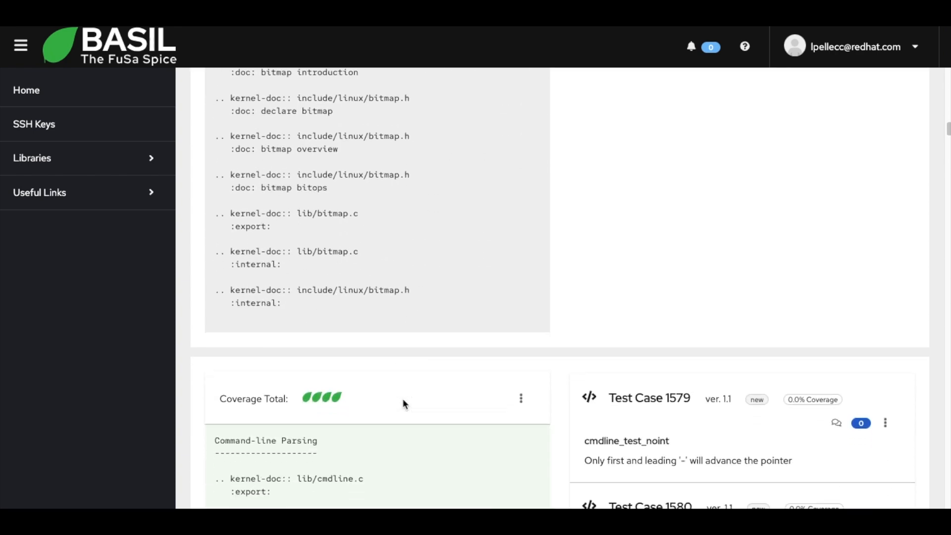
pyautogui.moveTo(216, 322); pyautogui.dragTo(323, 320)
pyautogui.click(297, 362)
pyautogui.moveTo(297, 362); pyautogui.dragTo(361, 362)
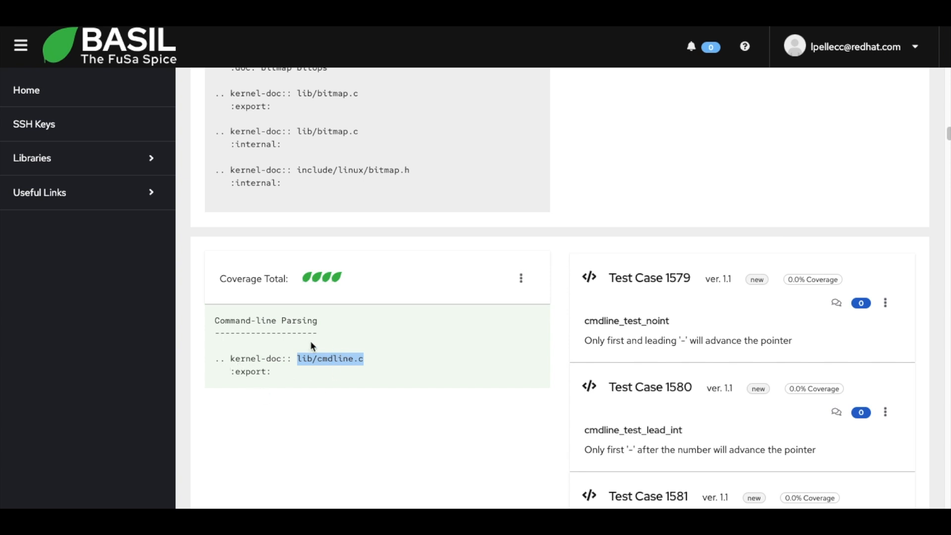
# Review the test cases mapped to the Command-line Parsing section, focusing on cmdline_test_noint.
pyautogui.scroll(-2, 561, 288)
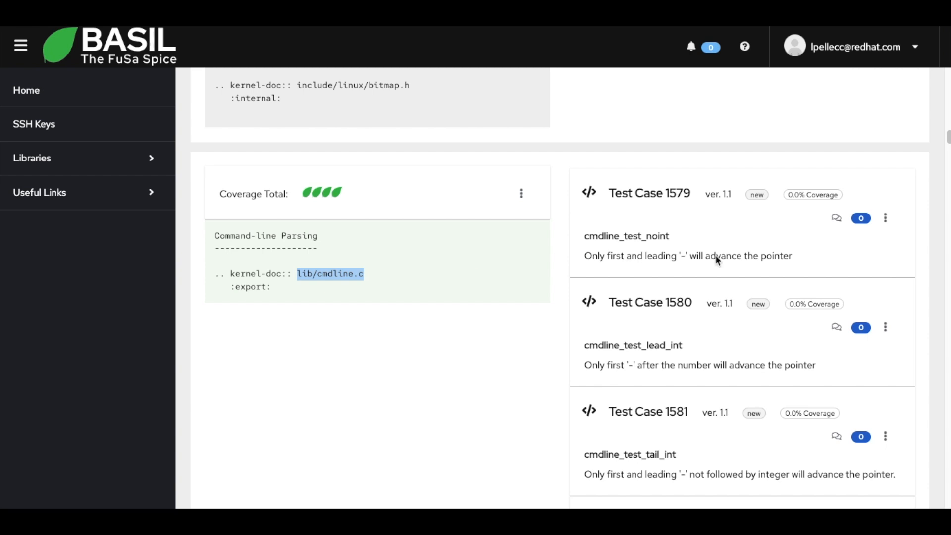
pyautogui.scroll(-1, 735, 252)
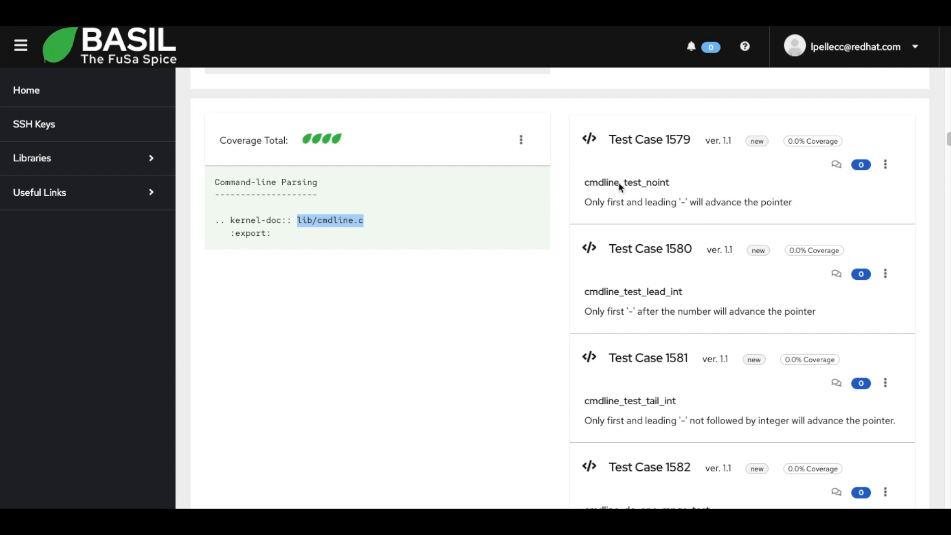
pyautogui.scroll(1, 678, 206)
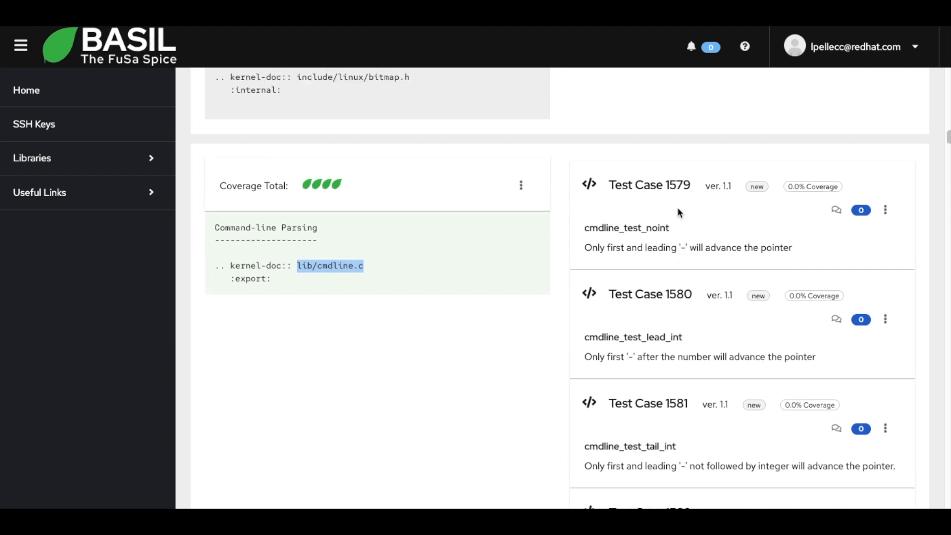
pyautogui.doubleClick(624, 229)
pyautogui.hotkey('ctrl', 'c')
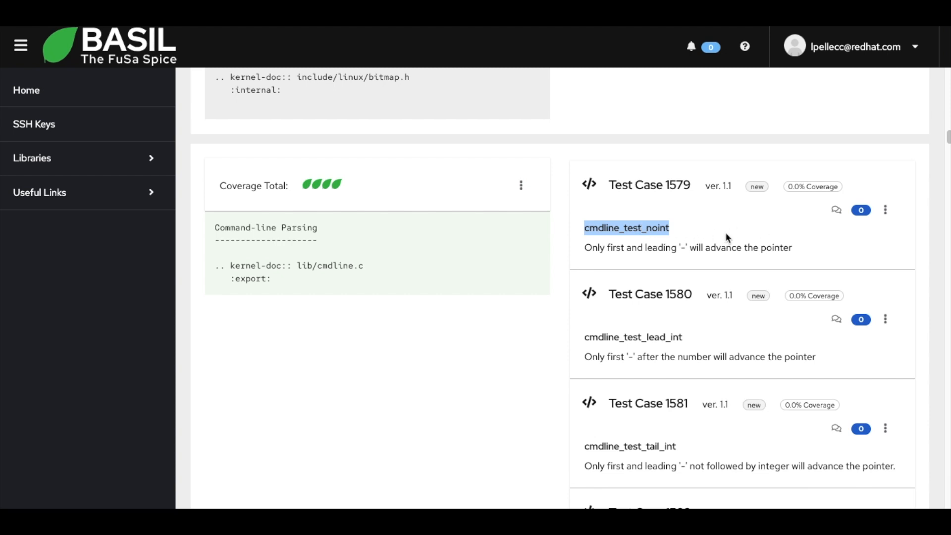
# Show the details of the cmdline_test_noint test case, check its repository, relative path and description, and close them.
pyautogui.click(885, 210)
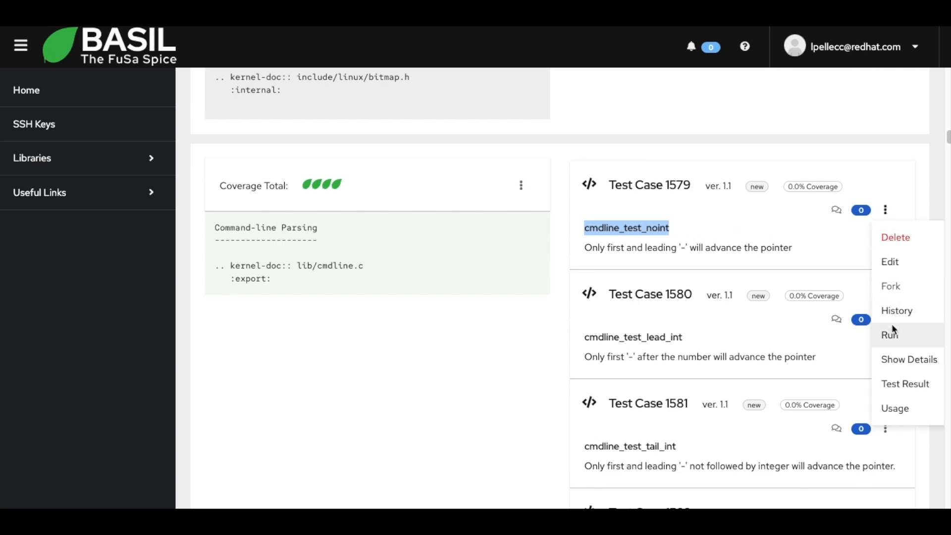
pyautogui.click(895, 359)
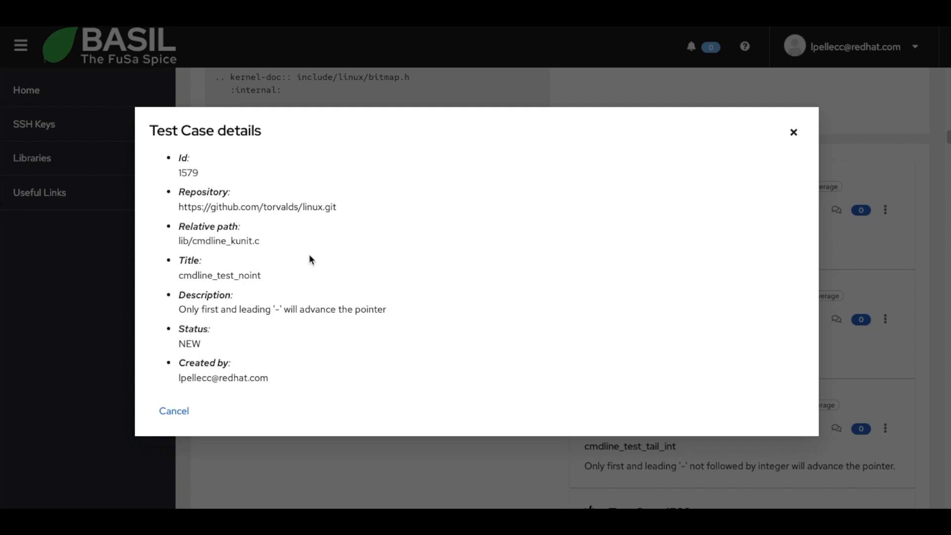
pyautogui.moveTo(179, 207); pyautogui.dragTo(341, 216)
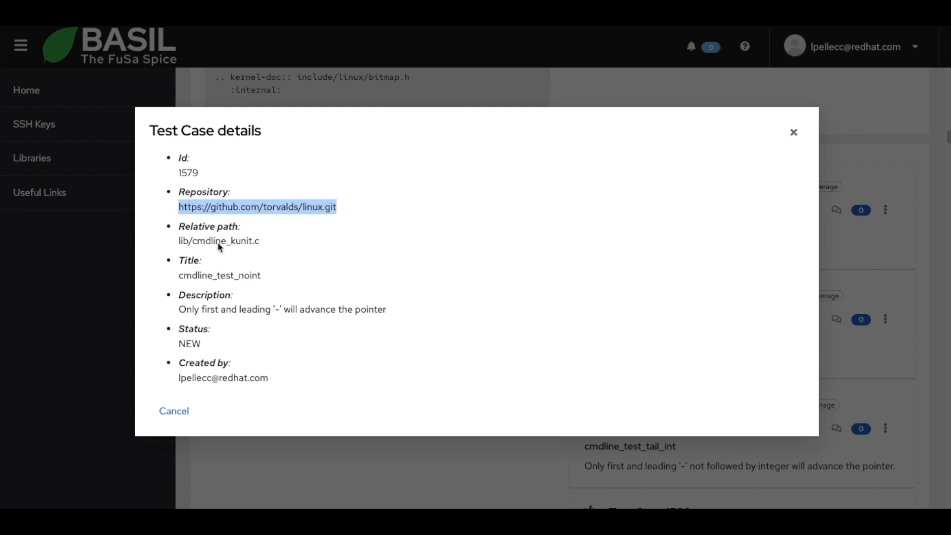
pyautogui.click(190, 247)
pyautogui.moveTo(179, 242); pyautogui.dragTo(266, 247)
pyautogui.click(266, 247)
pyautogui.moveTo(179, 309); pyautogui.dragTo(396, 308)
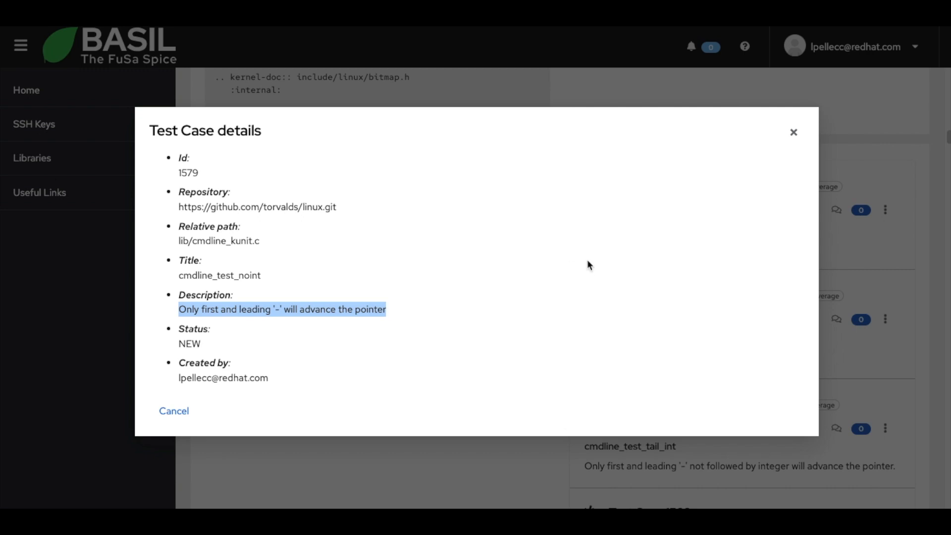
pyautogui.click(794, 132)
# Open the external test runs for cmdline_test_noint and select the KernelCI plugin with the production preset.
pyautogui.click(884, 210)
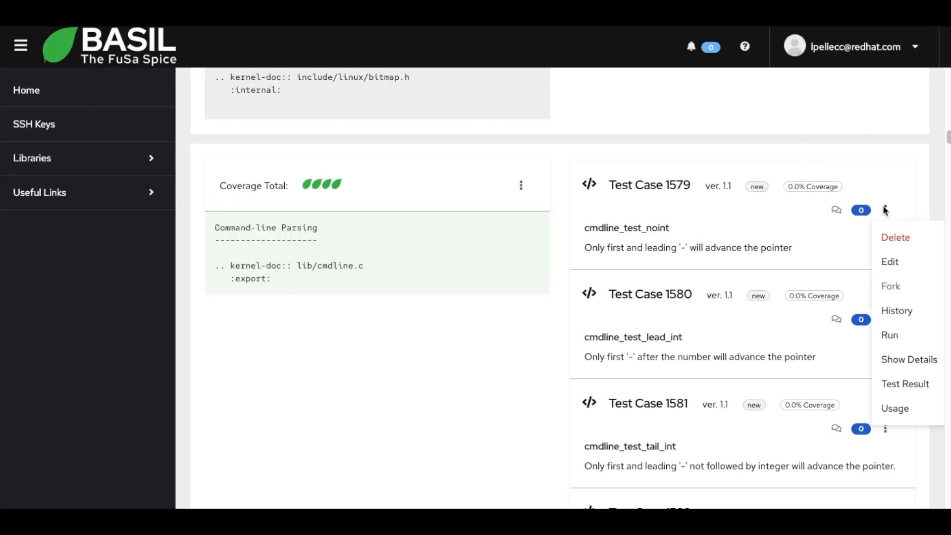
pyautogui.click(893, 383)
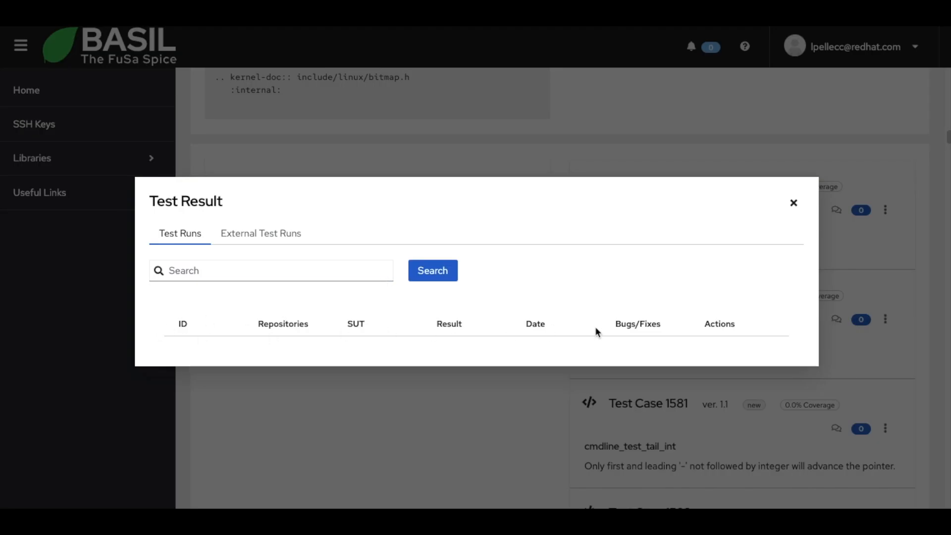
pyautogui.click(255, 235)
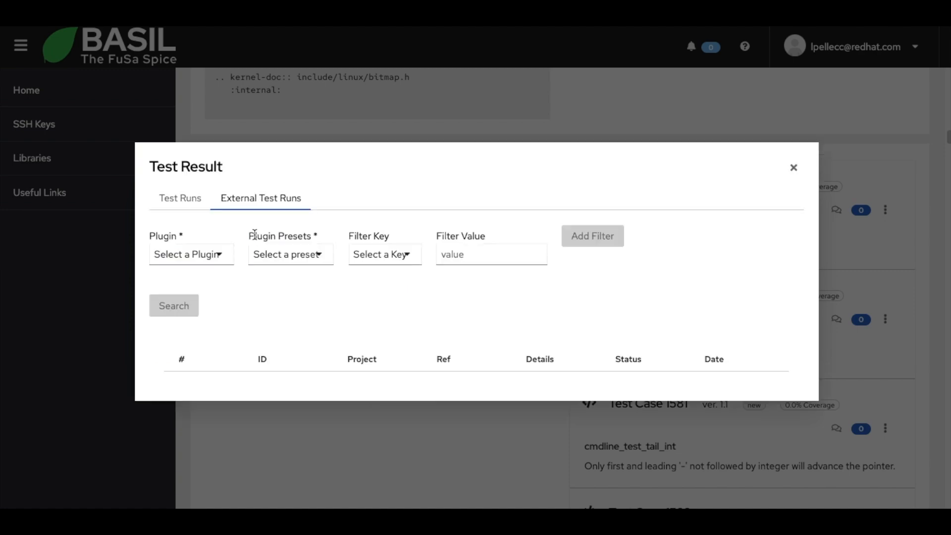
pyautogui.click(227, 255)
pyautogui.click(191, 332)
pyautogui.click(287, 254)
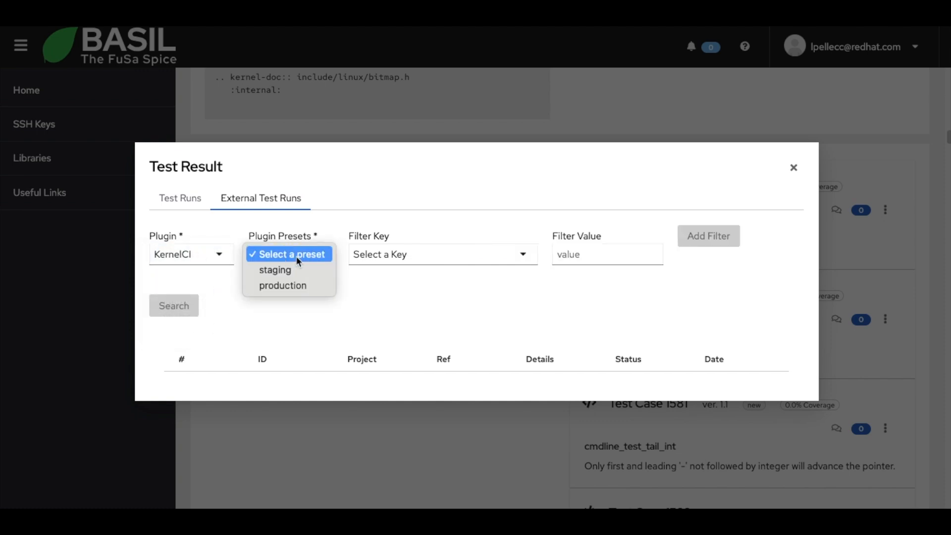
pyautogui.click(298, 284)
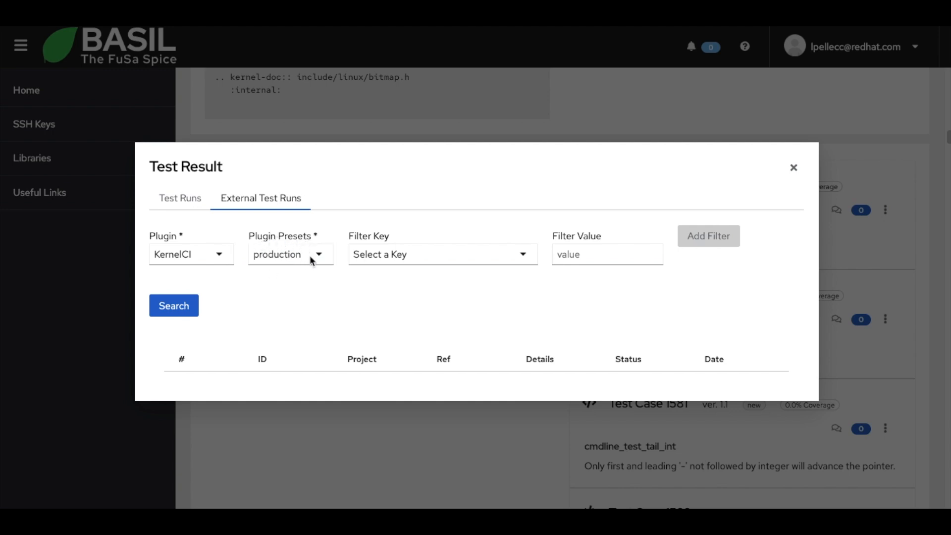
# Add a filter to the external test runs with data -> kernel_revision -> tree set to android.
pyautogui.click(450, 255)
pyautogui.click(513, 256)
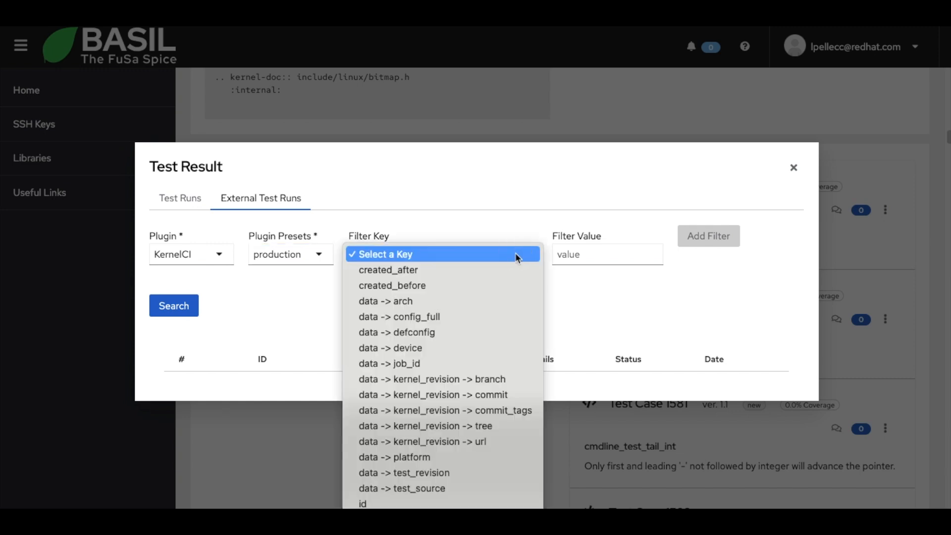
pyautogui.click(495, 427)
pyautogui.click(579, 254)
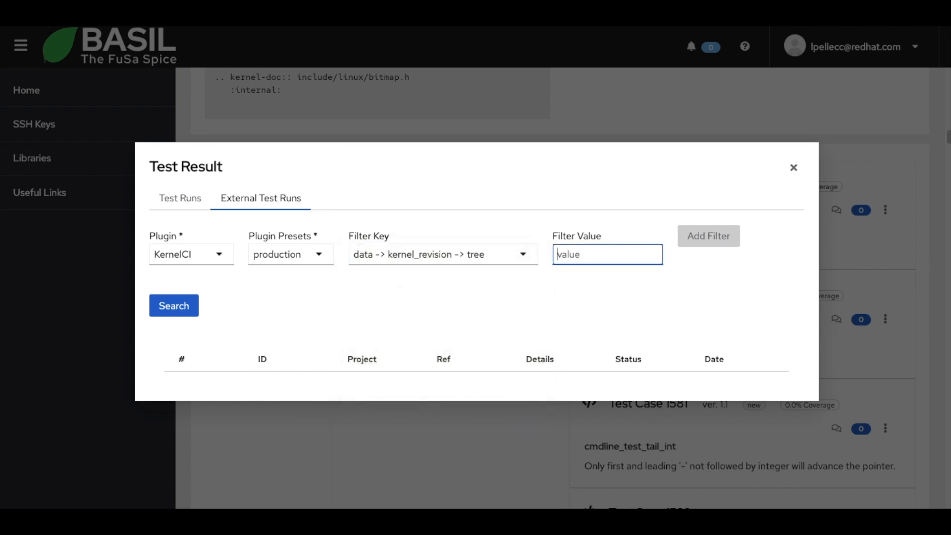
pyautogui.write('android')
pyautogui.click(699, 236)
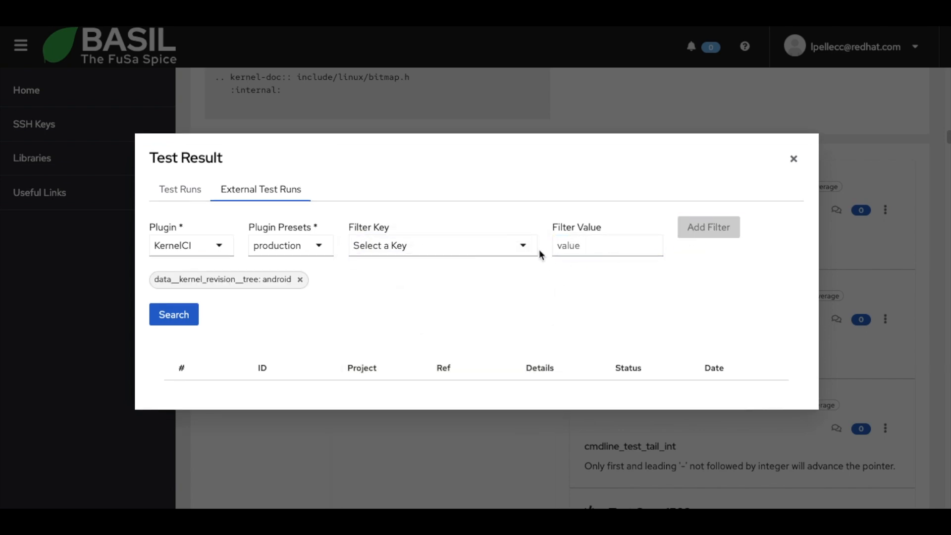
# Add a second filter with data -> kernel_revision -> branch set to android15-6.6.
pyautogui.click(525, 245)
pyautogui.click(501, 376)
pyautogui.click(622, 246)
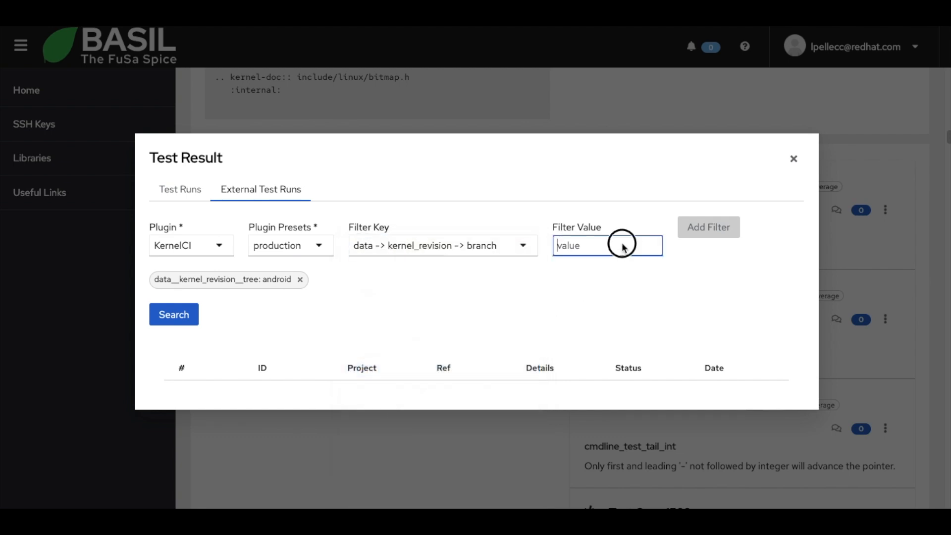
pyautogui.write('android15-6.6')
pyautogui.click(731, 228)
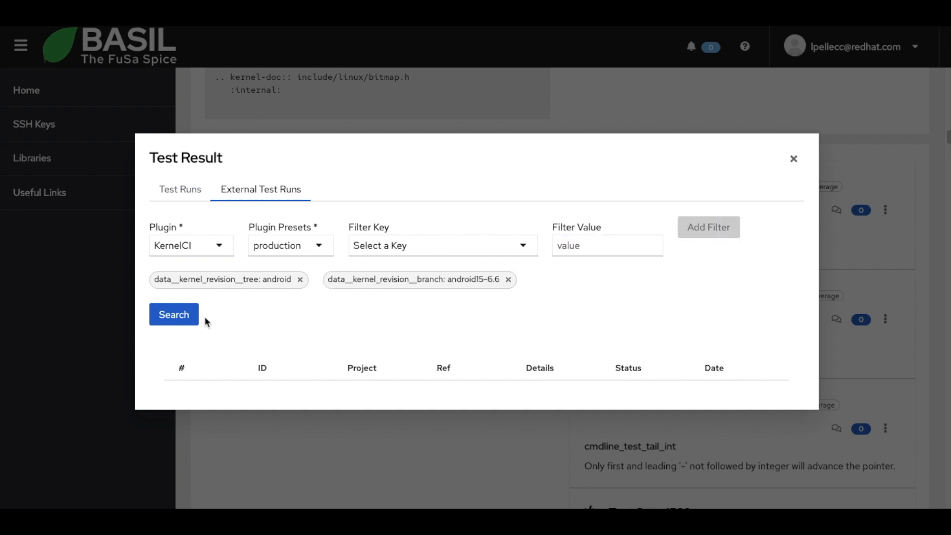
# Search the external test runs with the tree and branch filters and look through the listed runs.
pyautogui.click(184, 318)
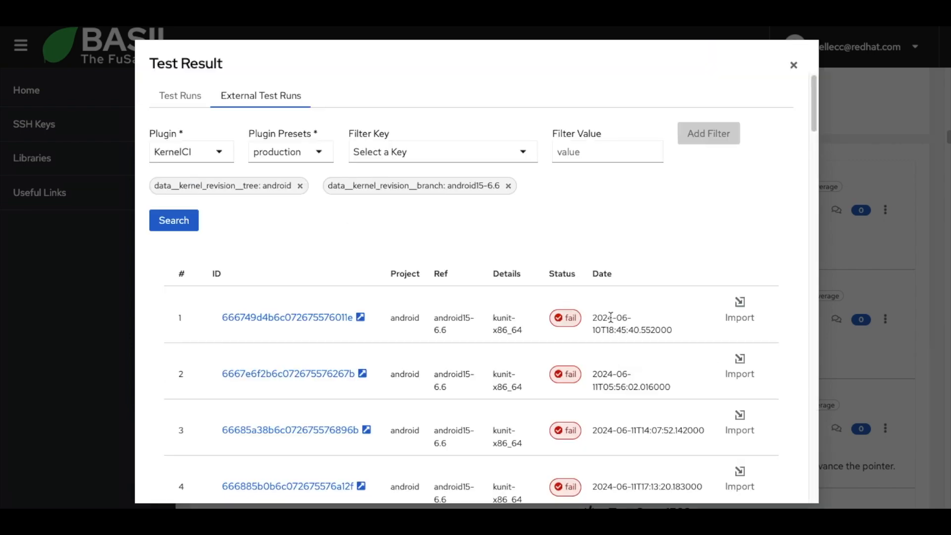
pyautogui.scroll(-2, 520, 280)
pyautogui.scroll(-8, 520, 280)
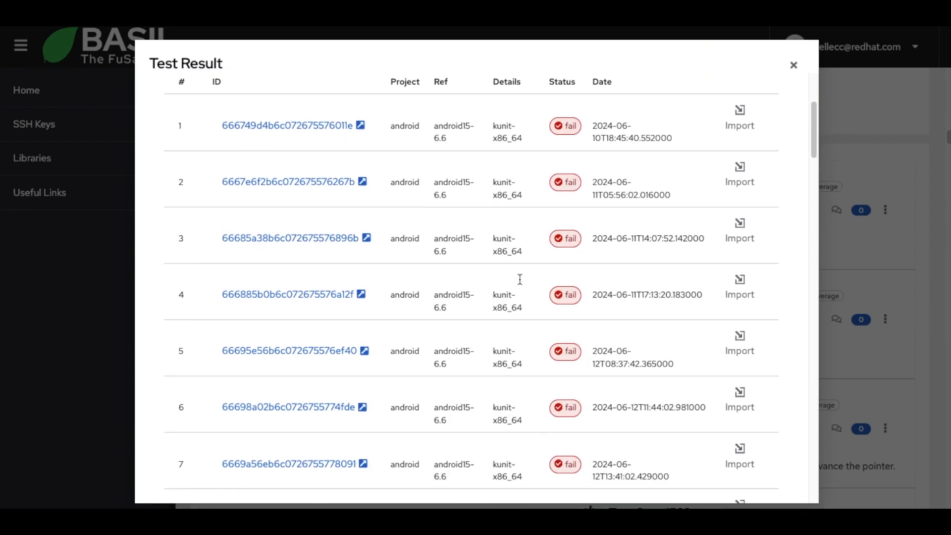
pyautogui.scroll(-2, 520, 279)
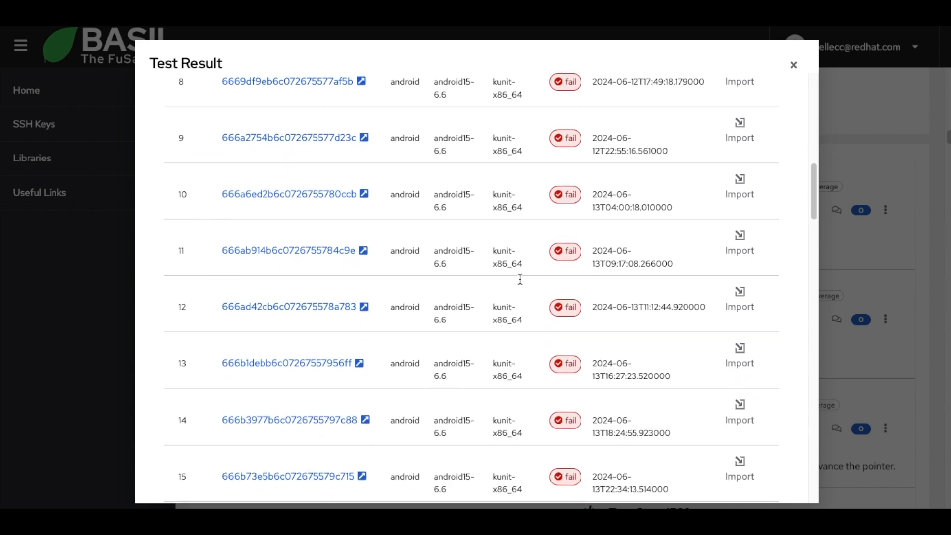
pyautogui.scroll(11, 519, 278)
# Add a name filter for cmdline_test_noint, search again and check the details of the listed runs.
pyautogui.click(566, 155)
pyautogui.click(515, 153)
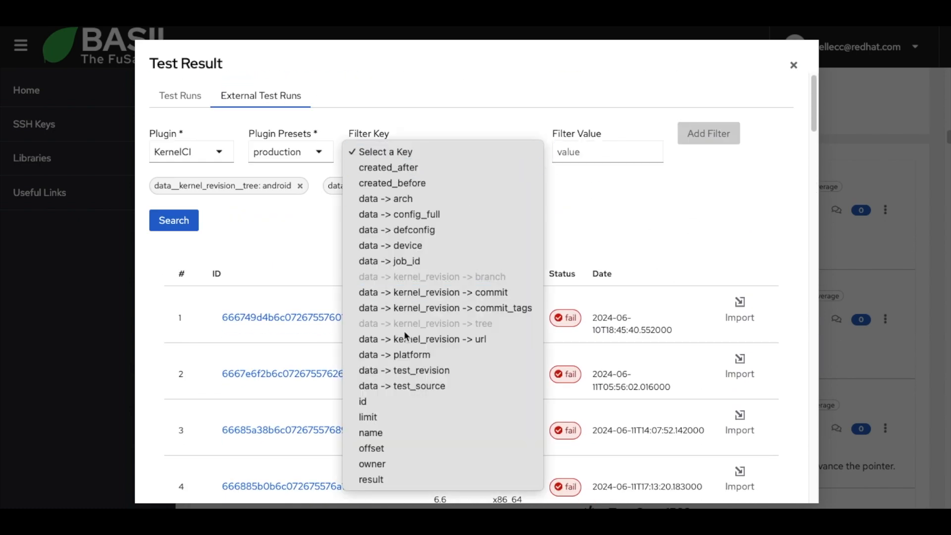
pyautogui.click(391, 432)
pyautogui.click(588, 148)
pyautogui.hotkey('ctrl', 'v')
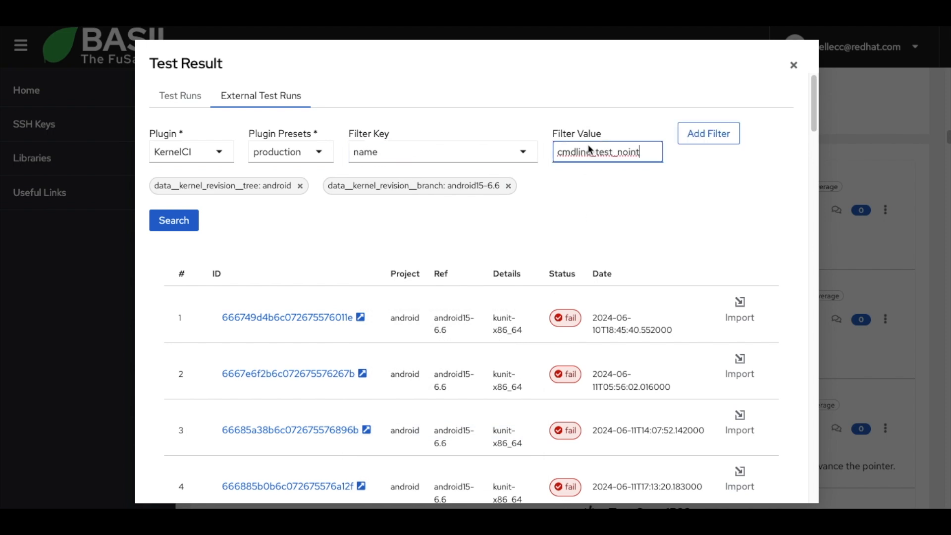
pyautogui.click(706, 133)
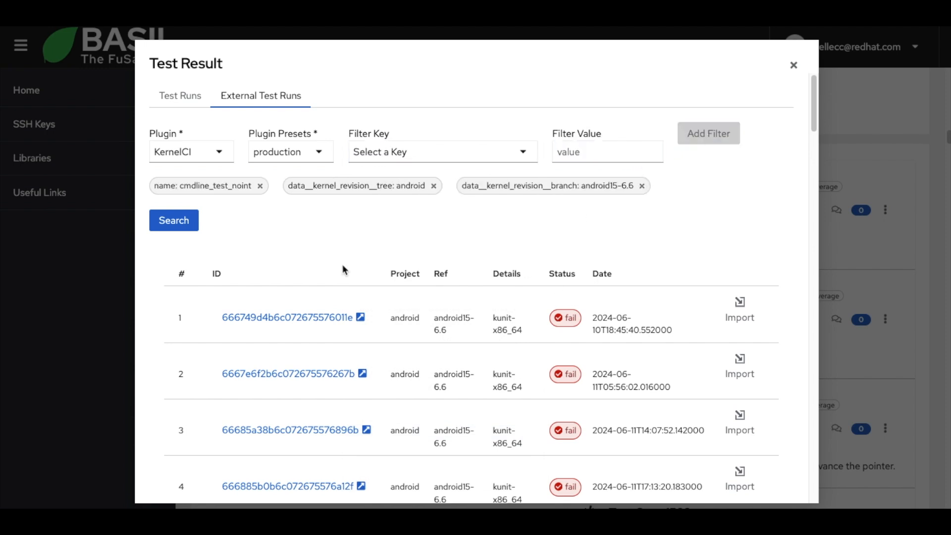
pyautogui.click(175, 223)
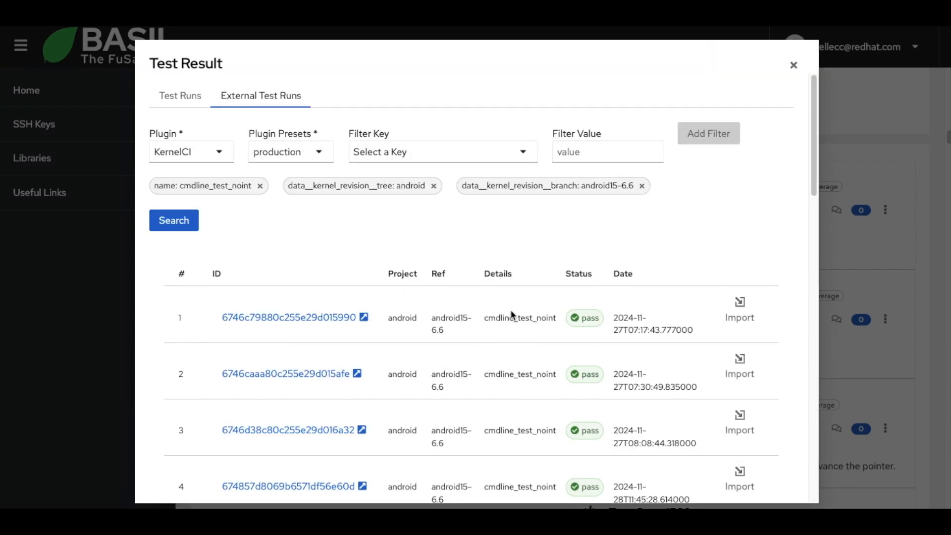
pyautogui.doubleClick(512, 315)
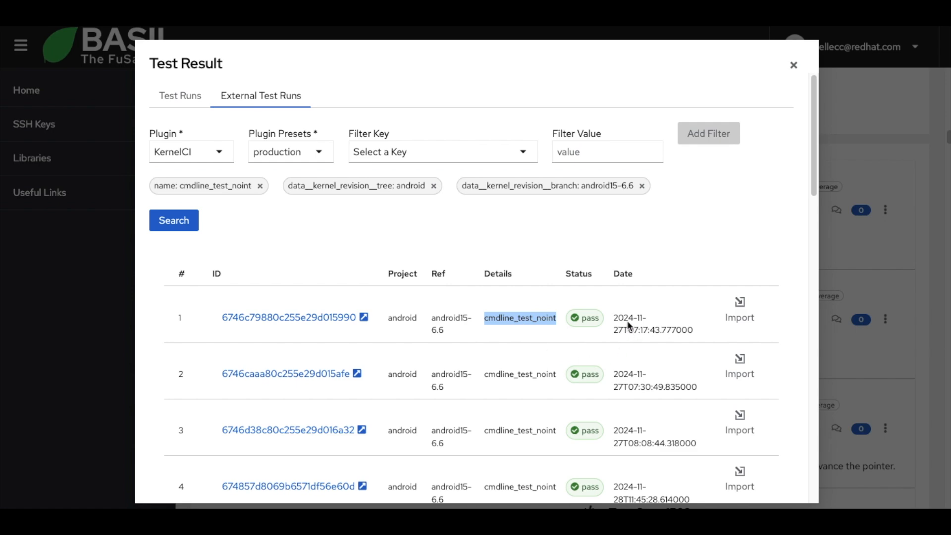
pyautogui.scroll(-9, 602, 335)
pyautogui.scroll(9, 602, 335)
# Add a created_after filter of 2024-12-01 and repeat the external test run search.
pyautogui.click(524, 157)
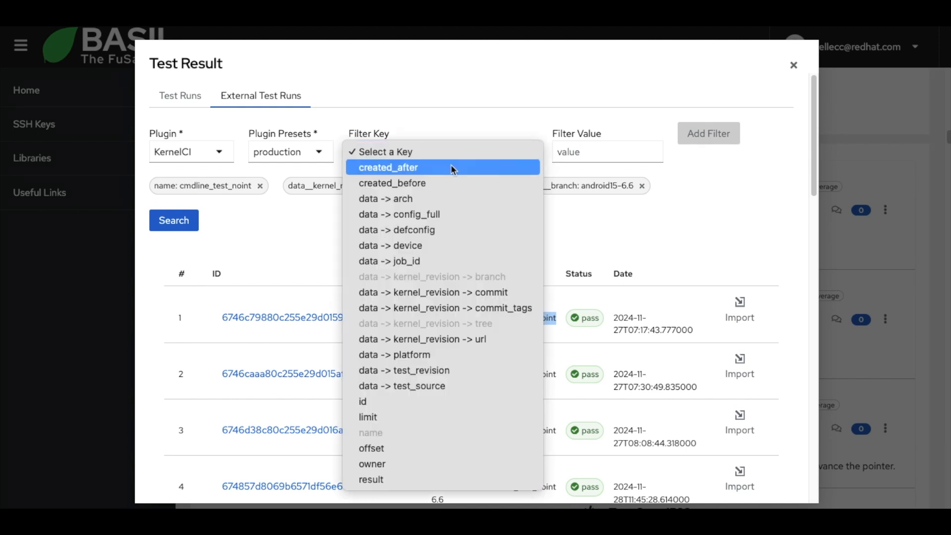
pyautogui.click(416, 168)
pyautogui.click(614, 153)
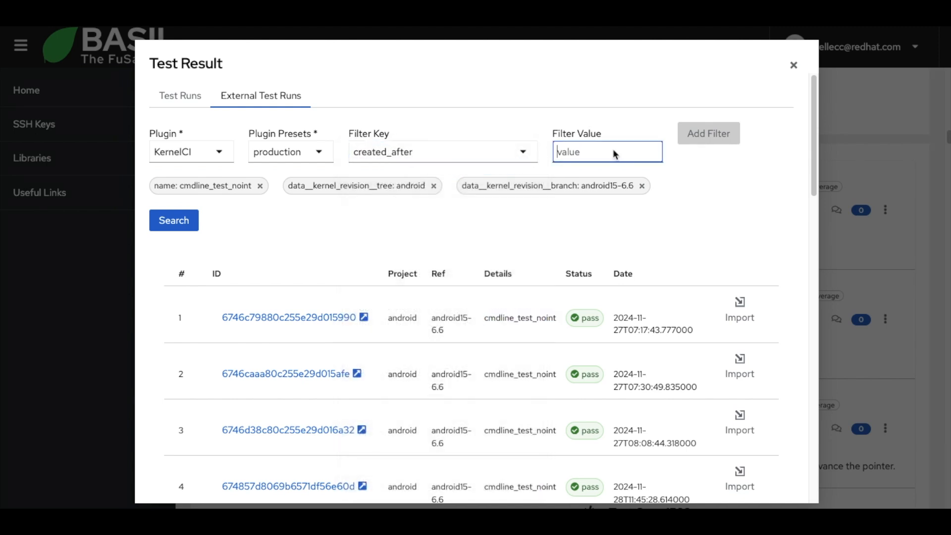
pyautogui.write('2024')
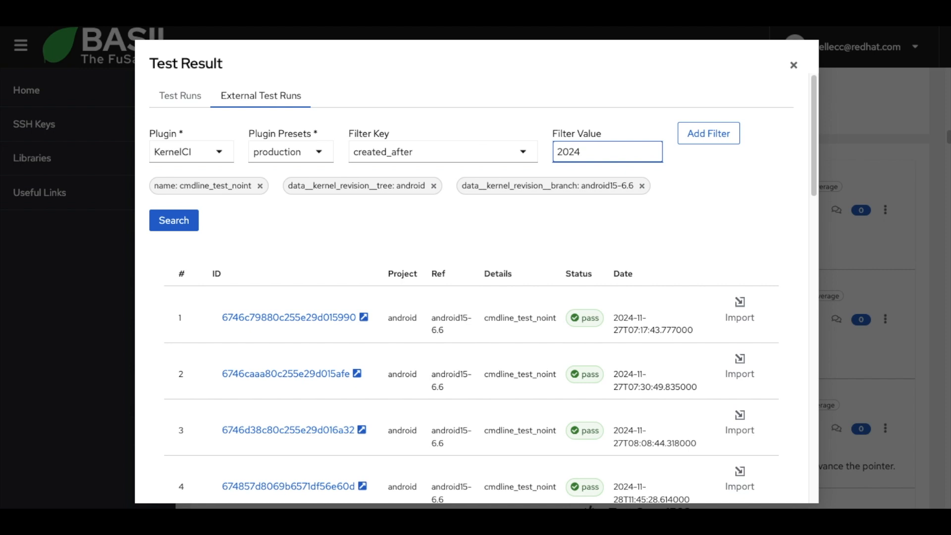
pyautogui.write('-12-1')
pyautogui.press('BackSpace')
pyautogui.write('01')
pyautogui.click(712, 135)
pyautogui.click(174, 221)
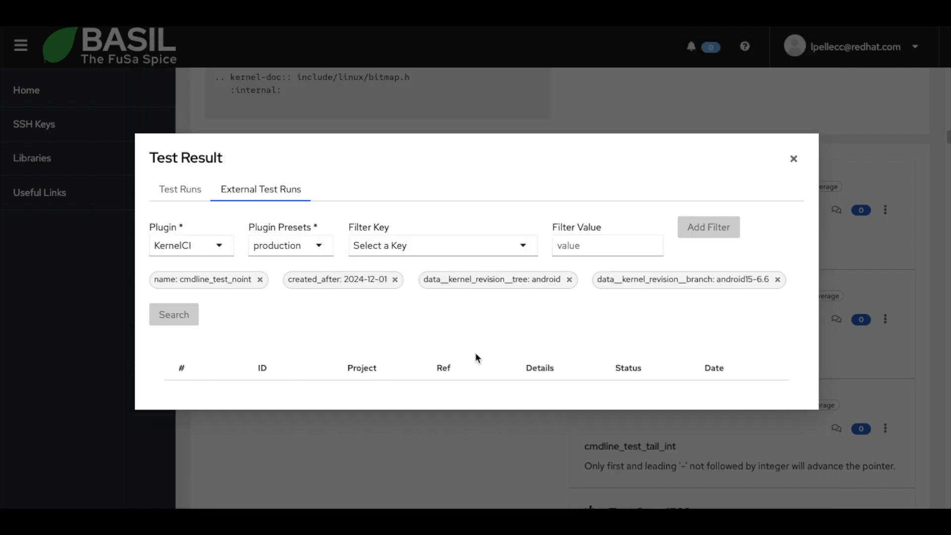
# Look through the filtered runs and available filter keys, and import the first listed KernelCI run into the test case.
pyautogui.scroll(-3, 518, 329)
pyautogui.scroll(3, 518, 330)
pyautogui.scroll(-1, 519, 330)
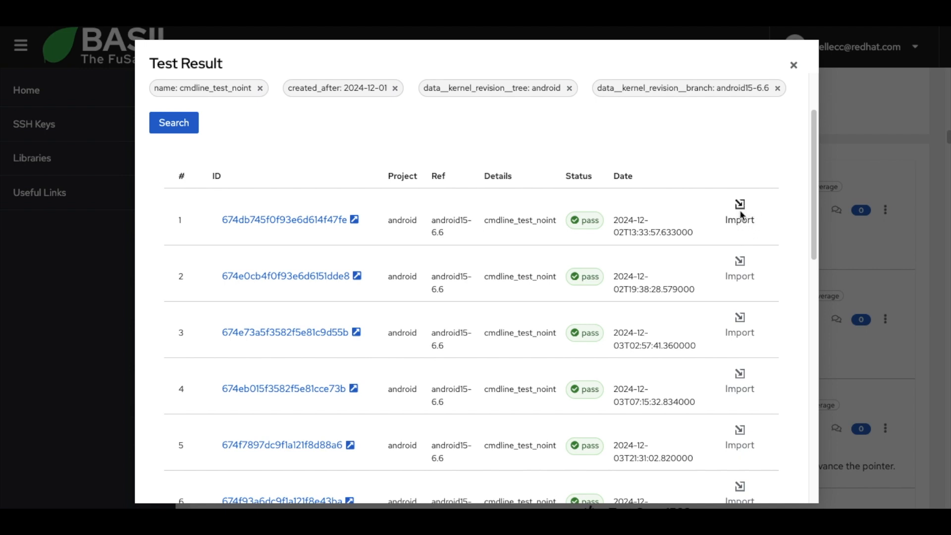
pyautogui.scroll(3, 742, 215)
pyautogui.click(523, 148)
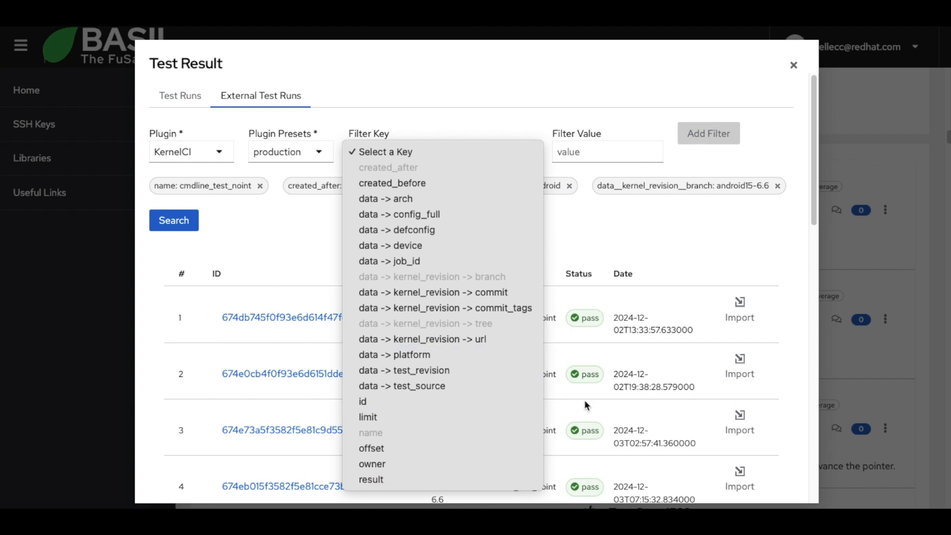
pyautogui.click(651, 318)
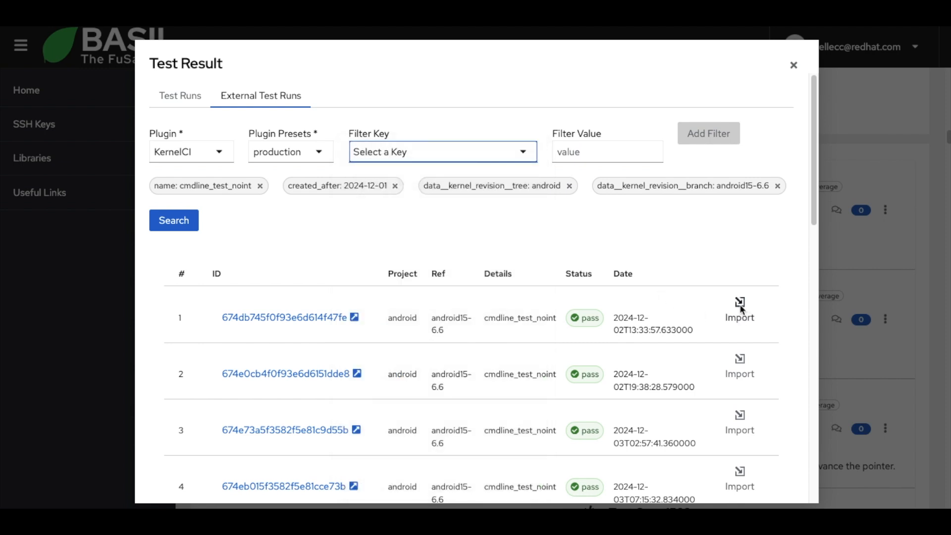
pyautogui.click(740, 304)
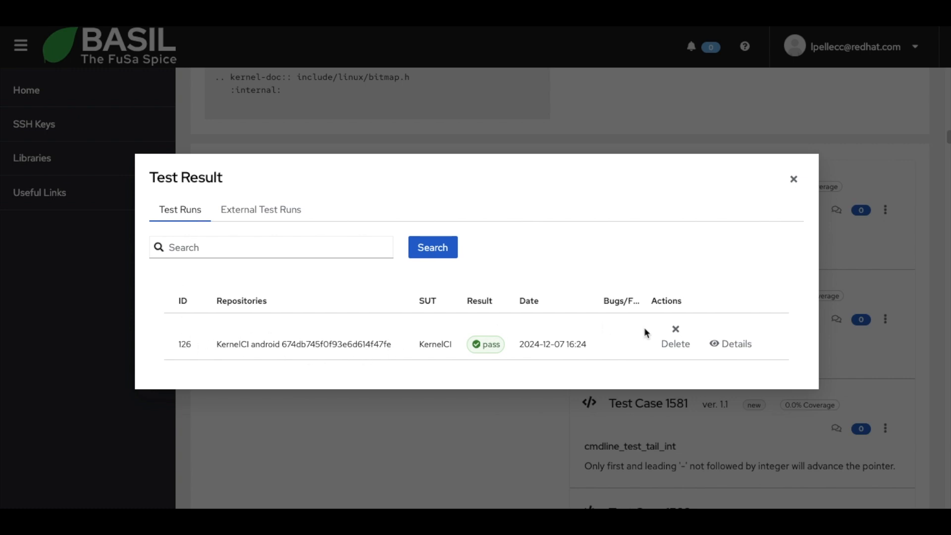
# Open the details of the imported test run and review its result, link, notes and plugin information.
pyautogui.click(736, 345)
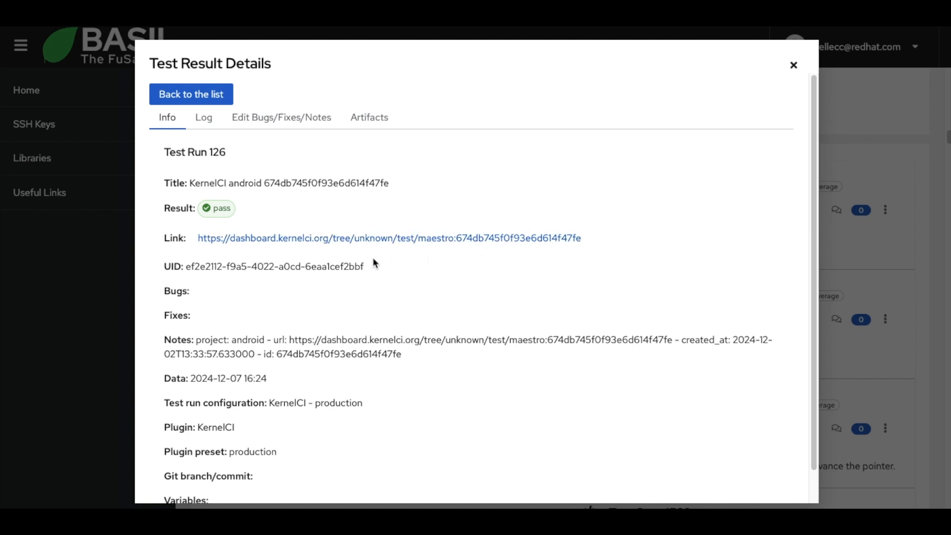
pyautogui.scroll(-1, 373, 257)
pyautogui.scroll(-1, 341, 235)
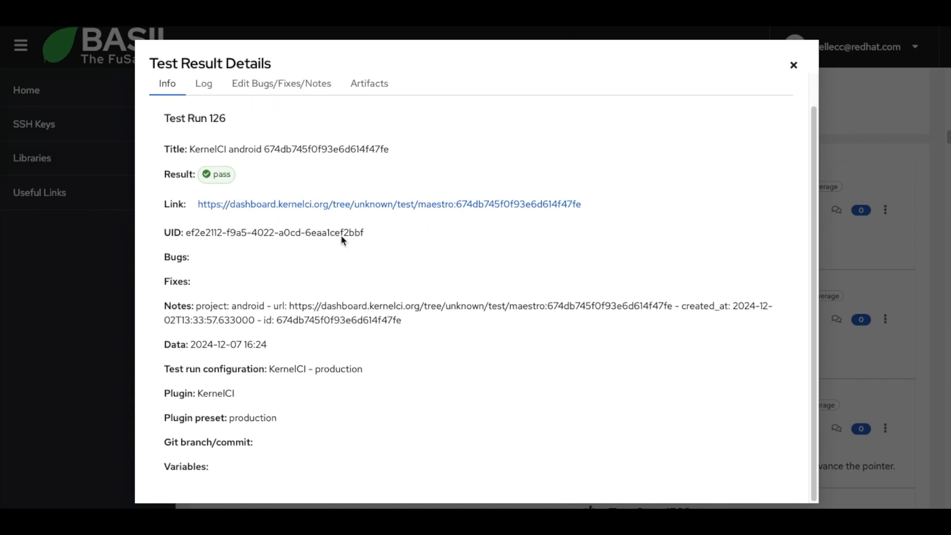
pyautogui.scroll(2, 340, 237)
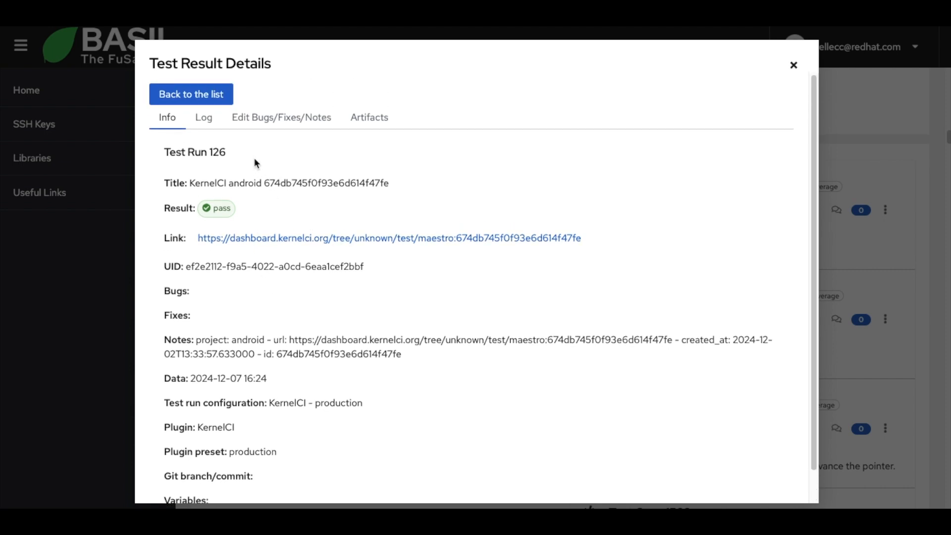
# Open the imported run's bugs, fixes and notes for editing and enter BUG_x as the bug.
pyautogui.click(279, 122)
pyautogui.click(288, 231)
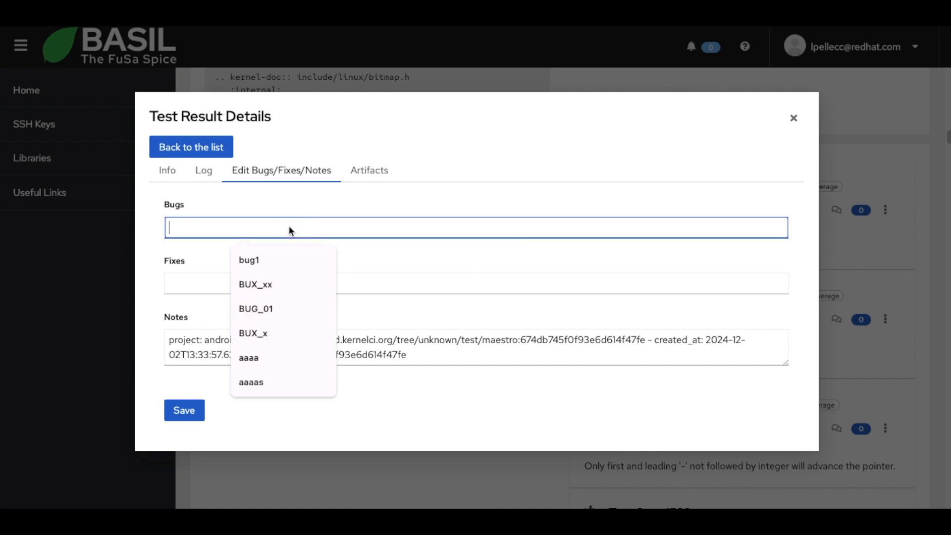
pyautogui.write('B')
pyautogui.press('BackSpace')
pyautogui.write('BO')
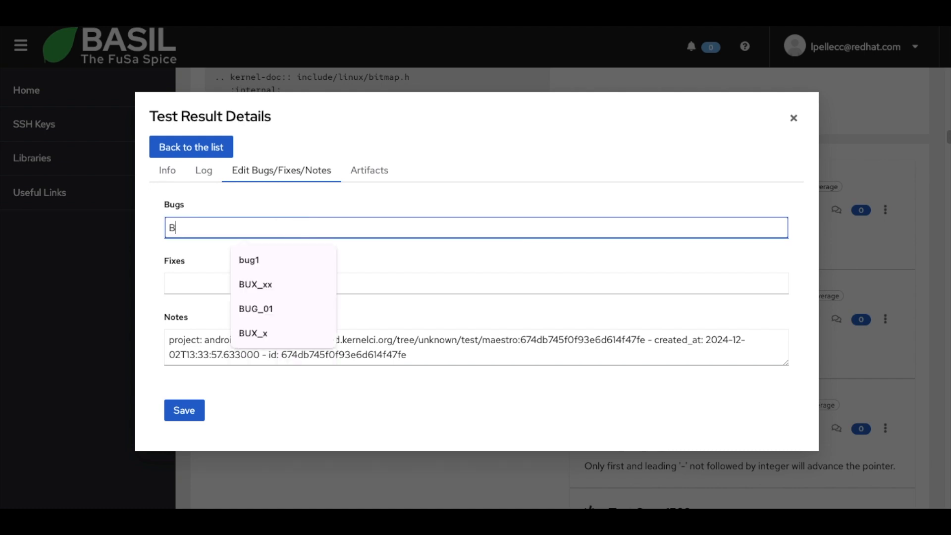
pyautogui.press('BackSpace')
pyautogui.press('BackSpace')
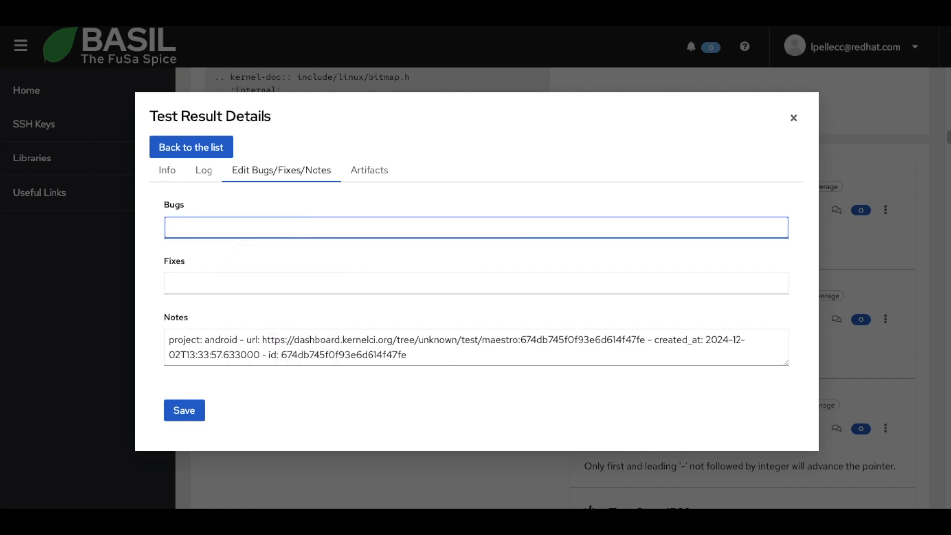
pyautogui.write('BUG_x')
# Enter BUG_y as the fix, save the test run's changes and return to the list of test runs.
pyautogui.click(192, 282)
pyautogui.write('BUG_')
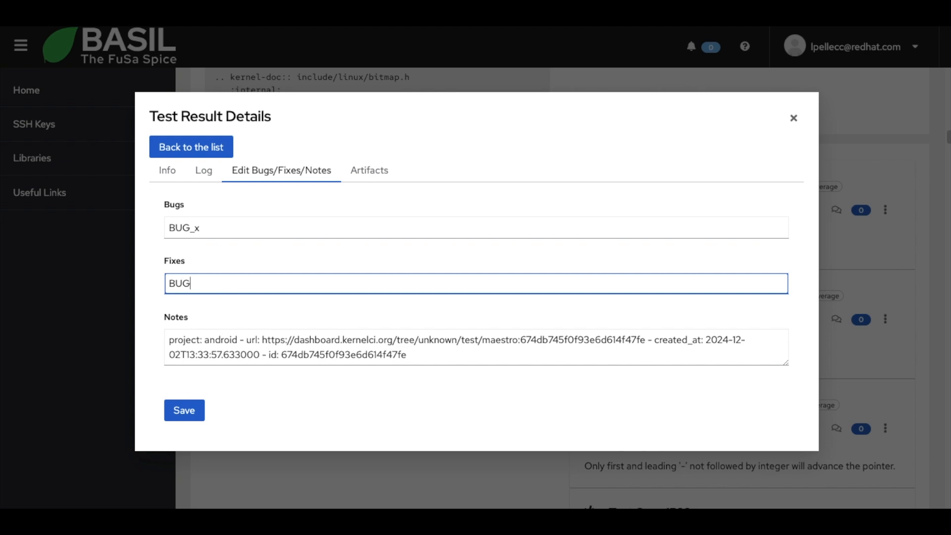
pyautogui.write('y')
pyautogui.click(183, 409)
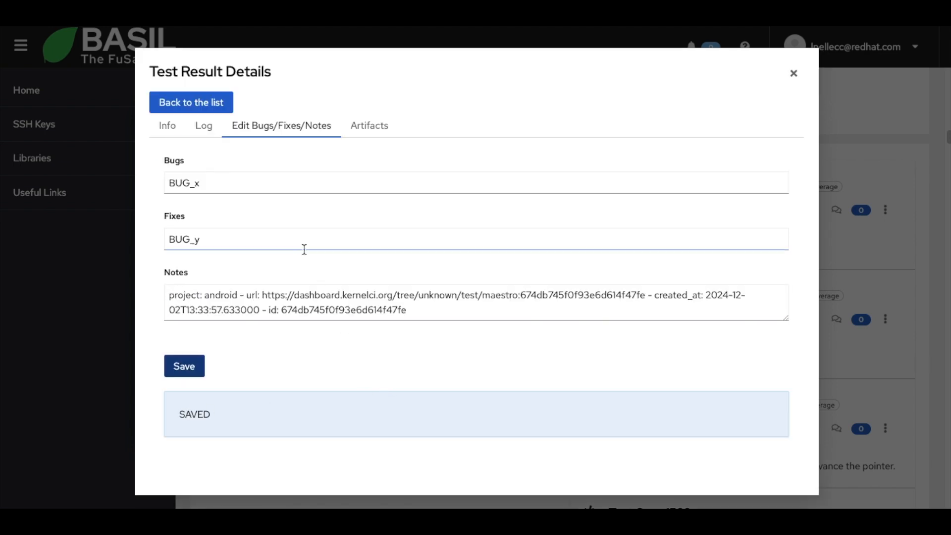
pyautogui.click(191, 101)
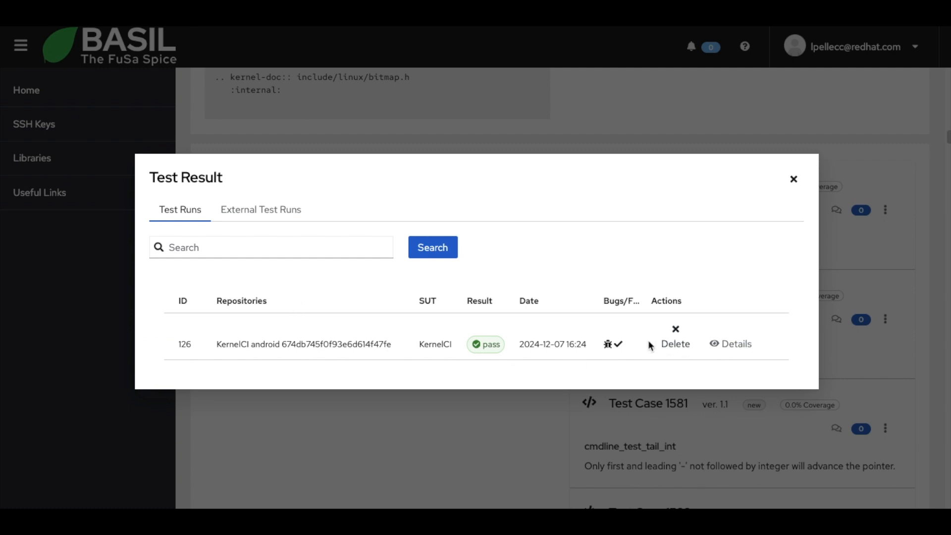